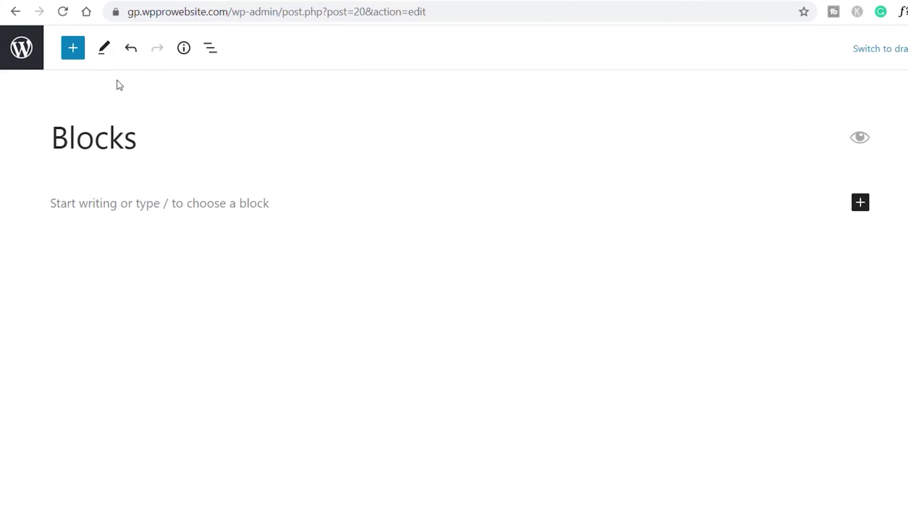
# - Insert an empty H2 Heading block below the 'Blocks' page title, after glancing at Patterns
pyautogui.click(73, 48)
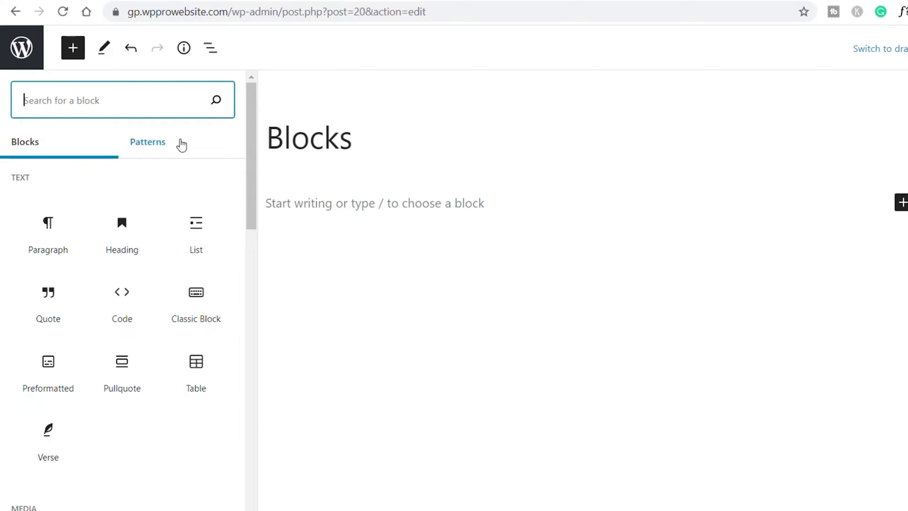
pyautogui.click(158, 143)
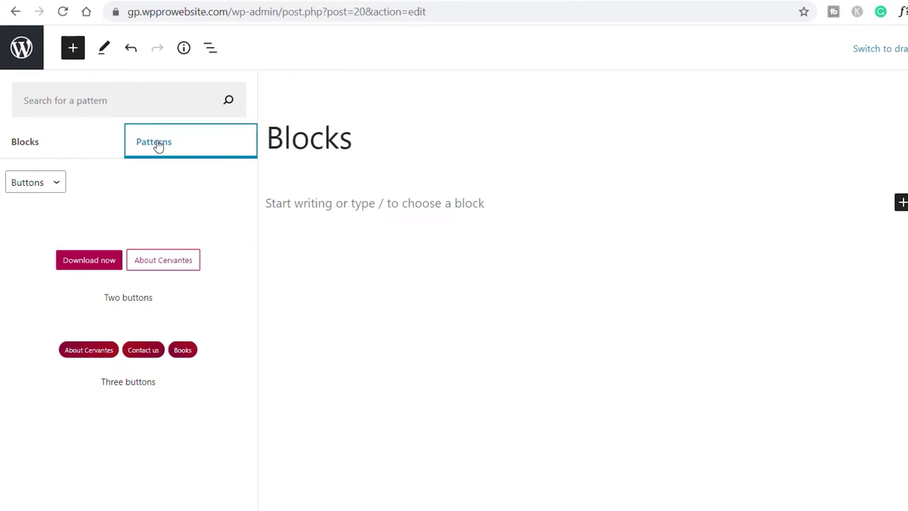
pyautogui.click(38, 142)
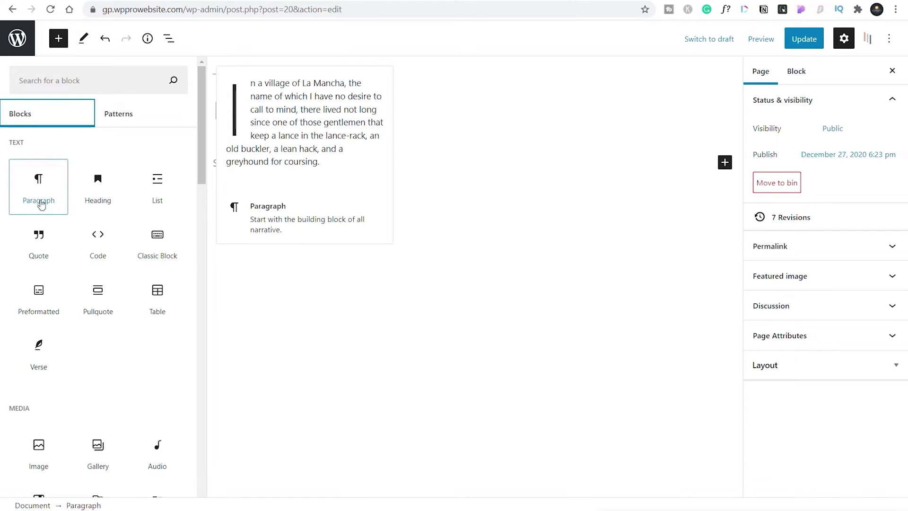
pyautogui.click(106, 190)
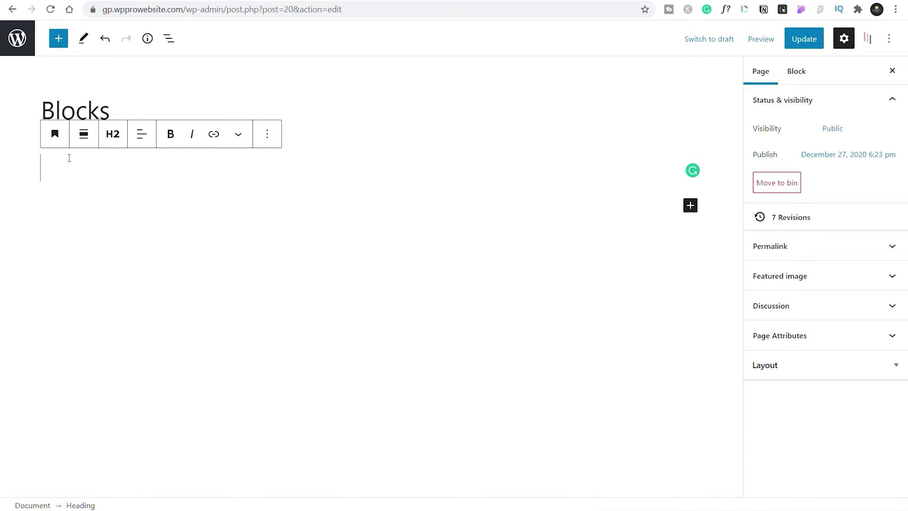
# - Type 'This is a heading' into the heading, then add a paragraph with pasted Lorem ipsum text
pyautogui.write('This is a heading')
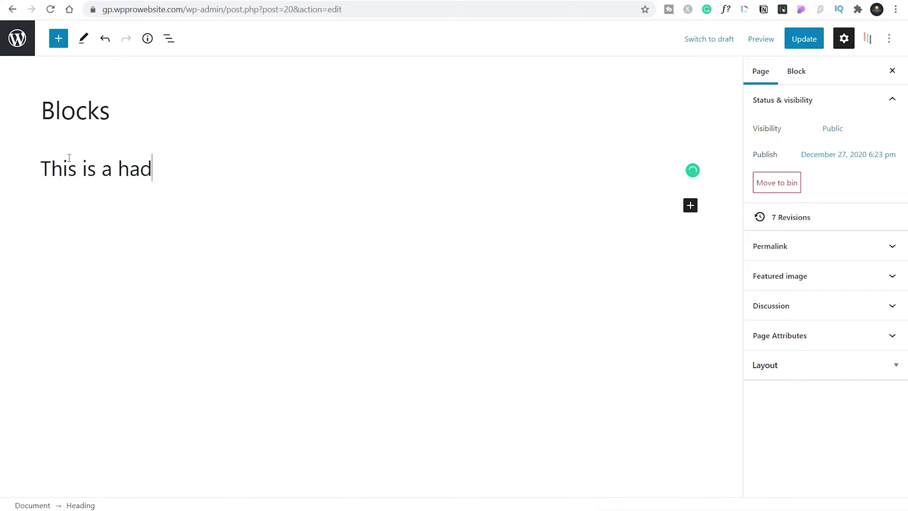
pyautogui.press('Return')
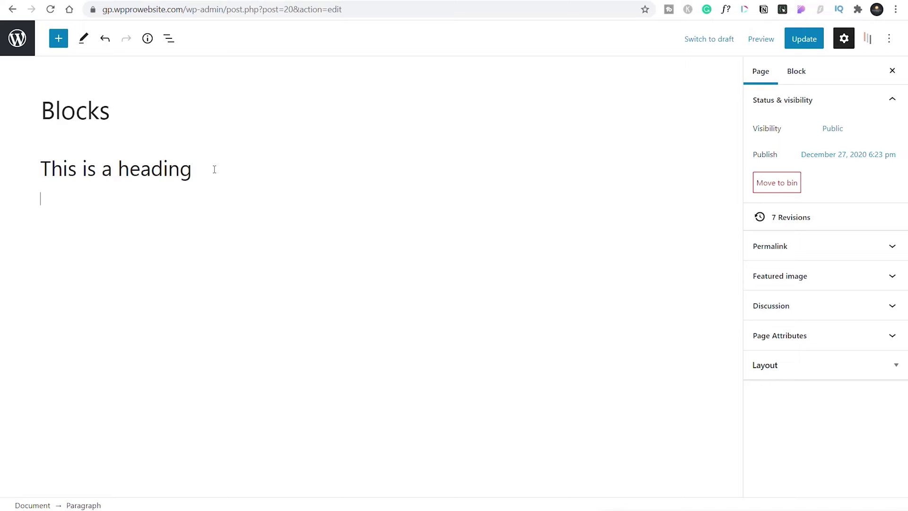
pyautogui.click(59, 38)
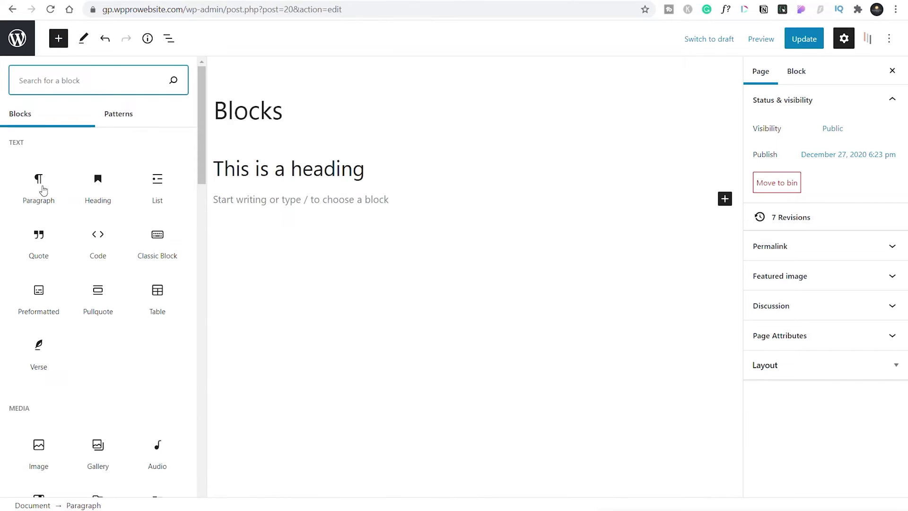
pyautogui.click(42, 187)
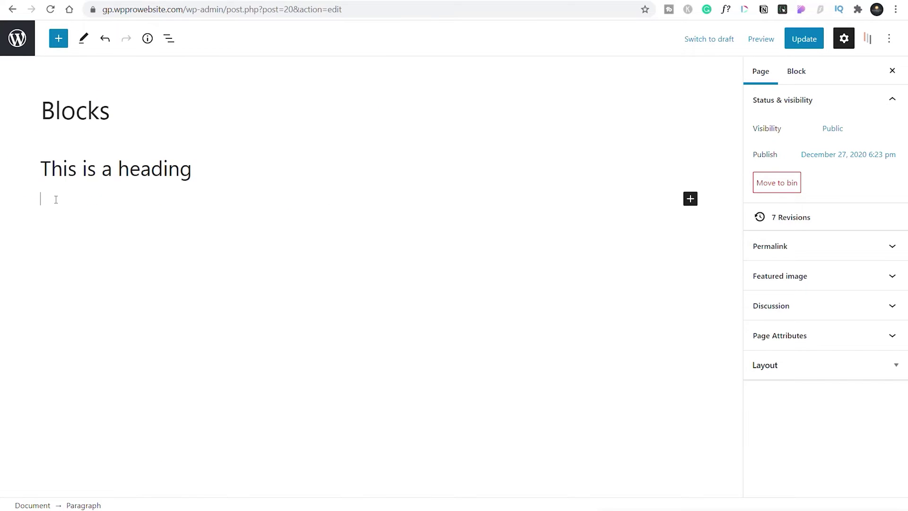
pyautogui.write('Lorem ipsum dolor sit amet, consectetur adipiscing elit, sed do eiusmod tempor incididunt ut labore et dolore magna aliqua. Ut enim ad minim veniam, quis nostrud exercitation ullamco laboris nisi ut aliquip ex ea commodo consequat. Duis aute irure dolor in reprehenderit in voluptate velit esse cillum dolore eu fugiat nulla pariatur. Excepteur sint occaecat cupidatat non proident, sunt in culpa qui officia deserunt mollit anim id est laborum.')
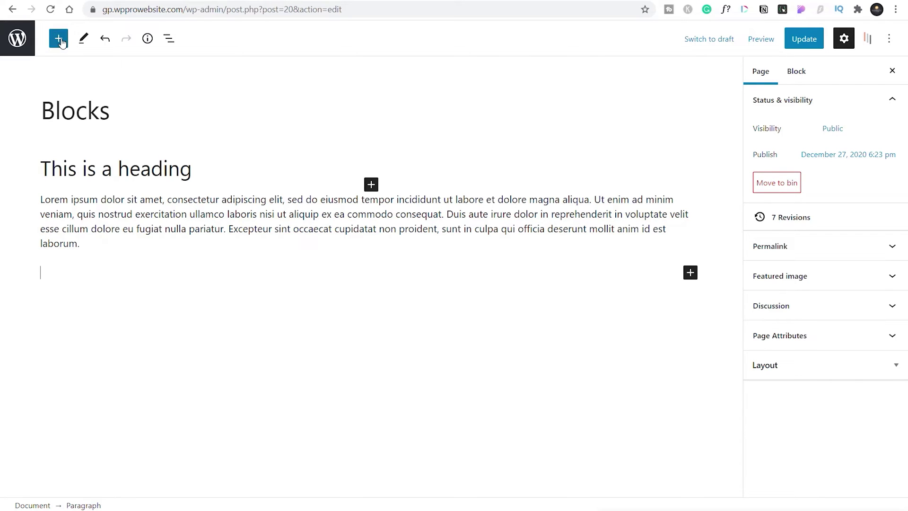
pyautogui.click(61, 42)
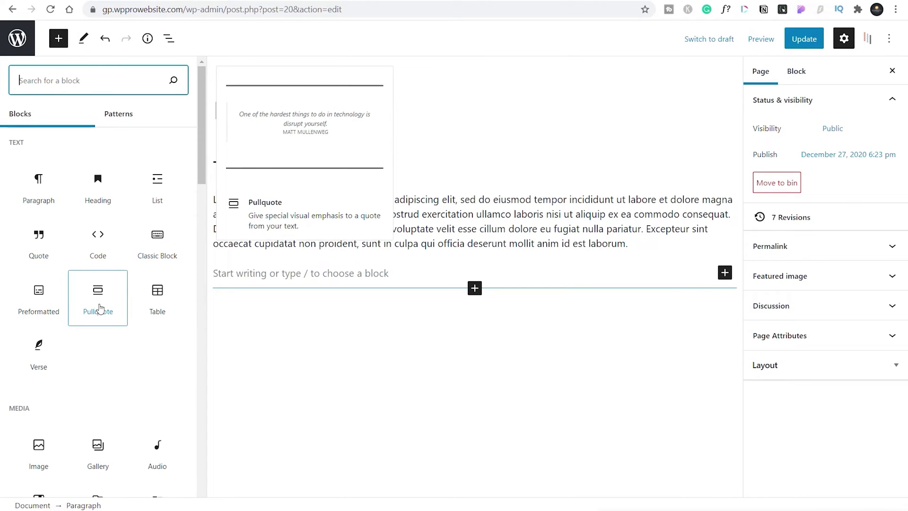
# - Add an Image block below the paragraph with the uploaded Template-Kits.jpg file
pyautogui.click(47, 457)
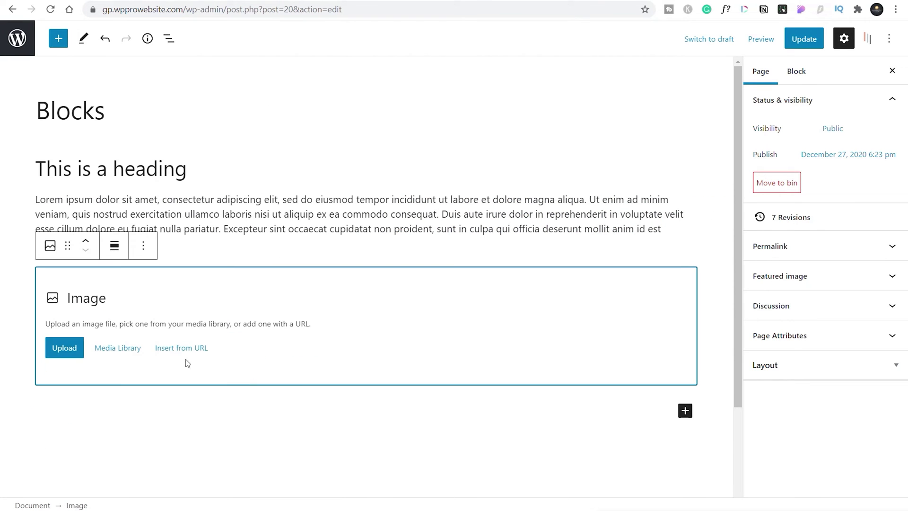
pyautogui.click(69, 349)
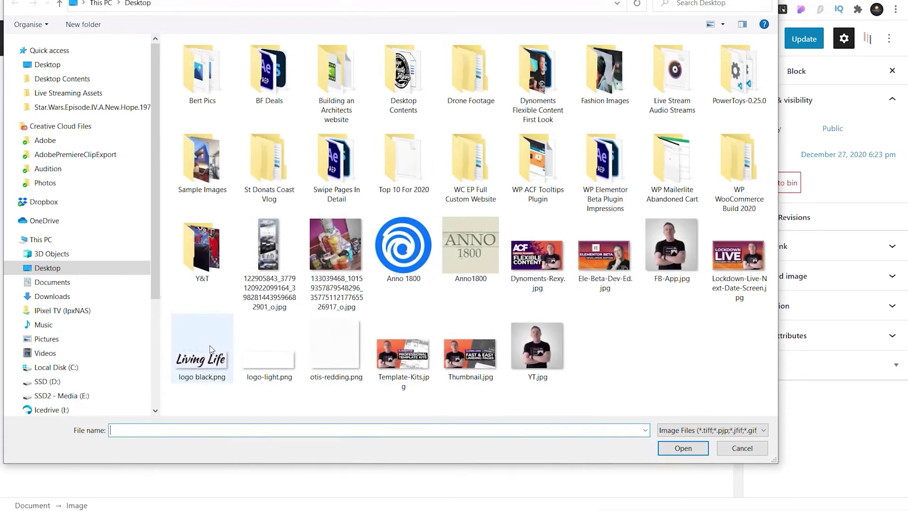
pyautogui.click(404, 355)
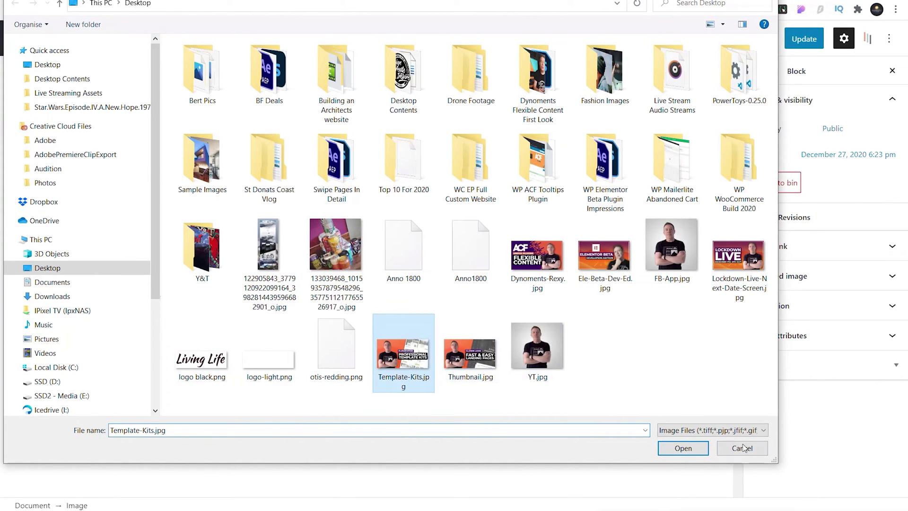
pyautogui.click(683, 448)
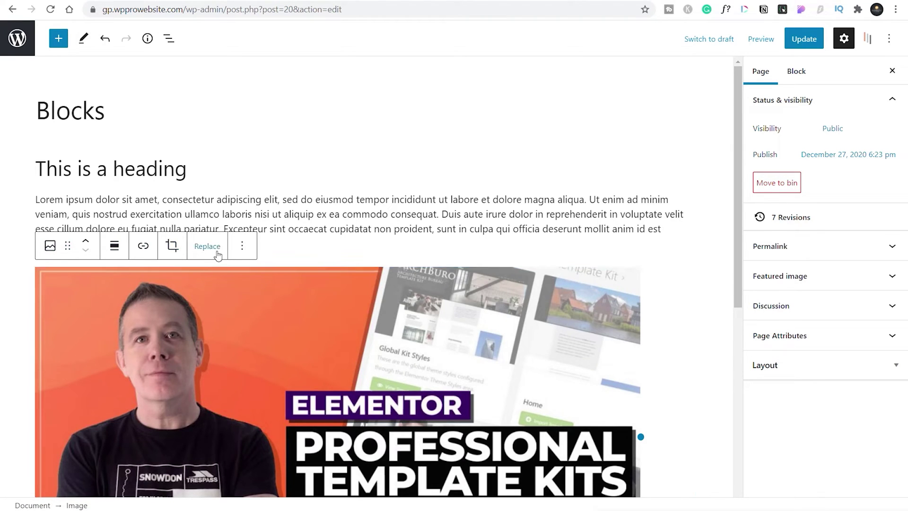
pyautogui.click(86, 212)
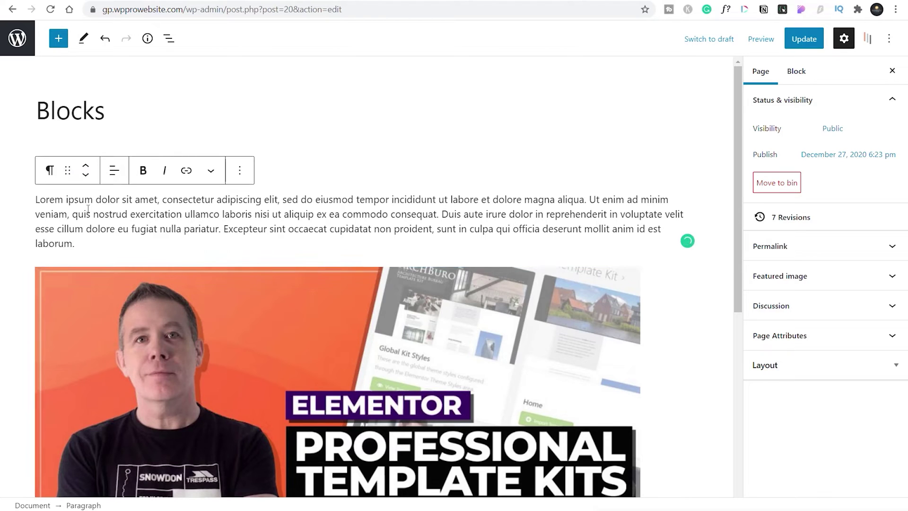
pyautogui.click(278, 168)
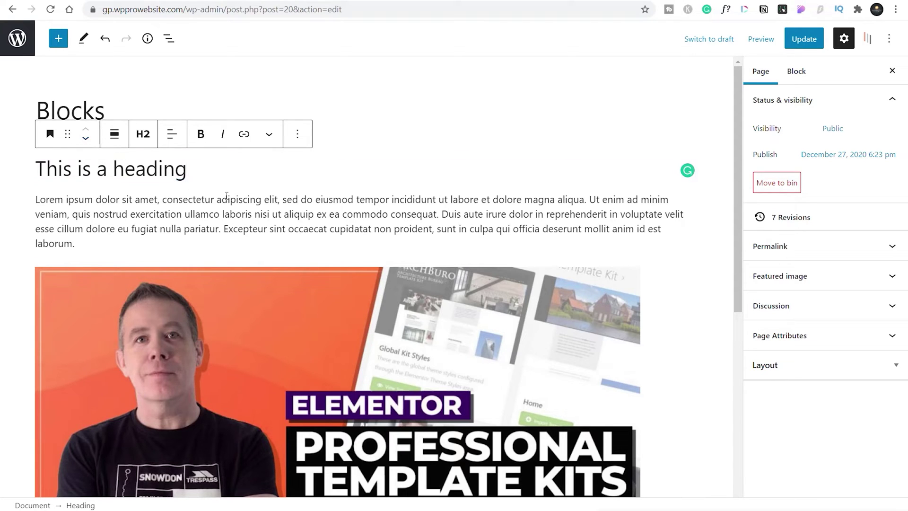
pyautogui.click(86, 139)
pyautogui.click(85, 129)
pyautogui.moveTo(69, 132); pyautogui.dragTo(97, 208)
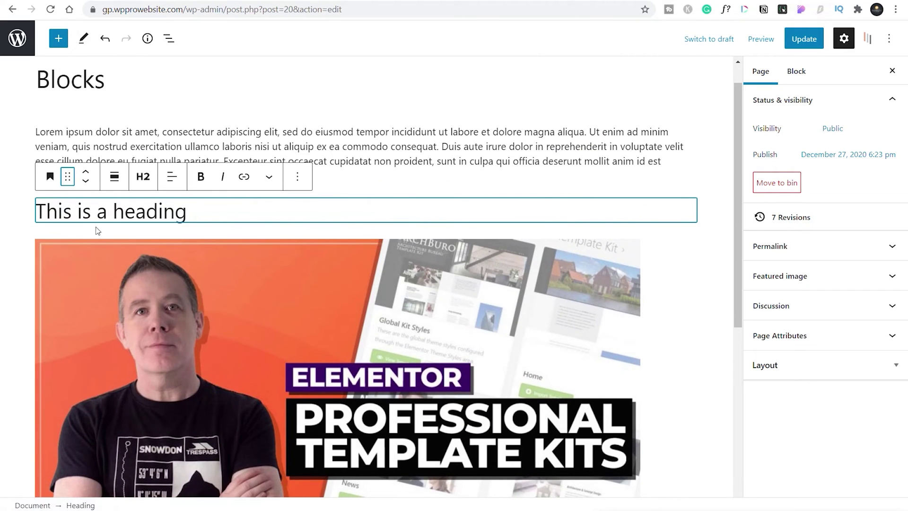
pyautogui.moveTo(68, 176); pyautogui.dragTo(67, 140)
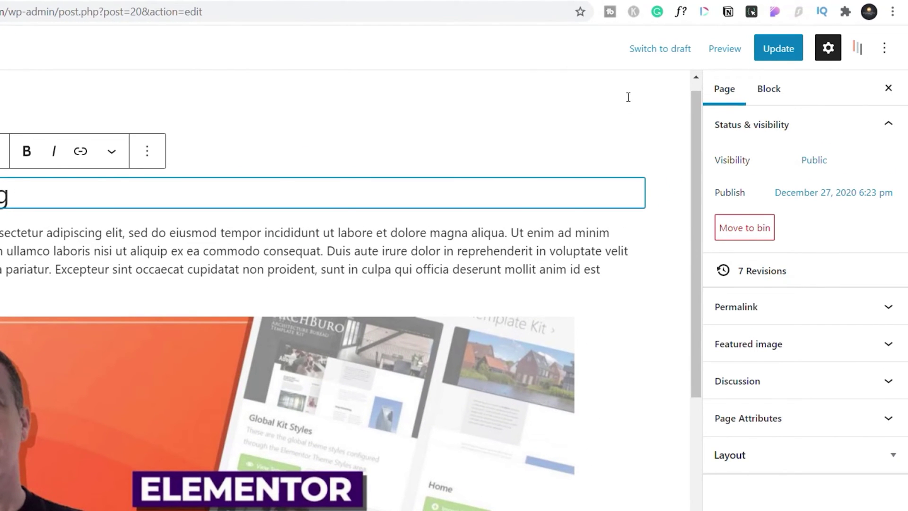
# - In Block Navigation, move the heading below the paragraph and drag the image to the top
pyautogui.click(859, 49)
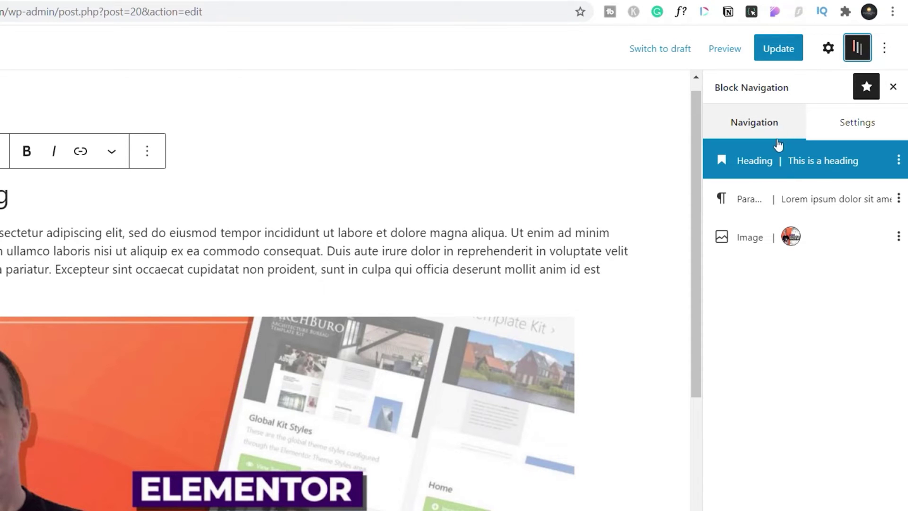
pyautogui.click(785, 161)
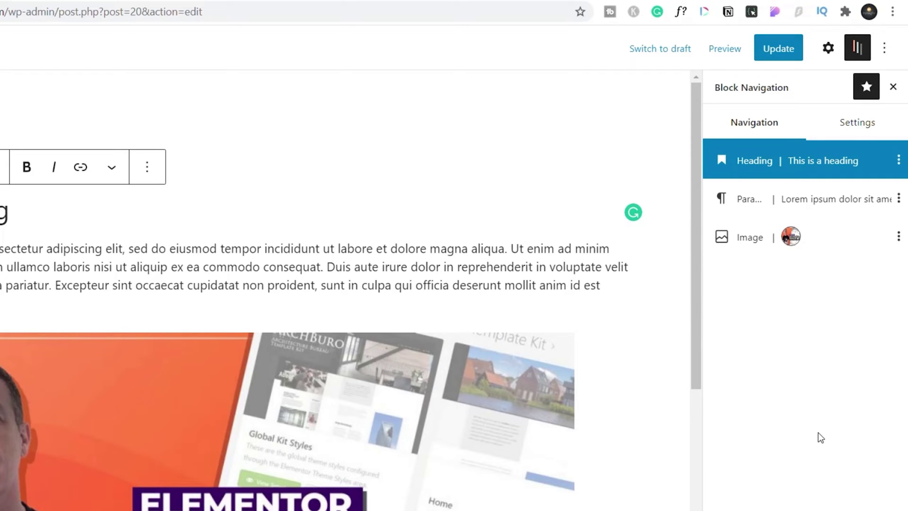
pyautogui.click(899, 164)
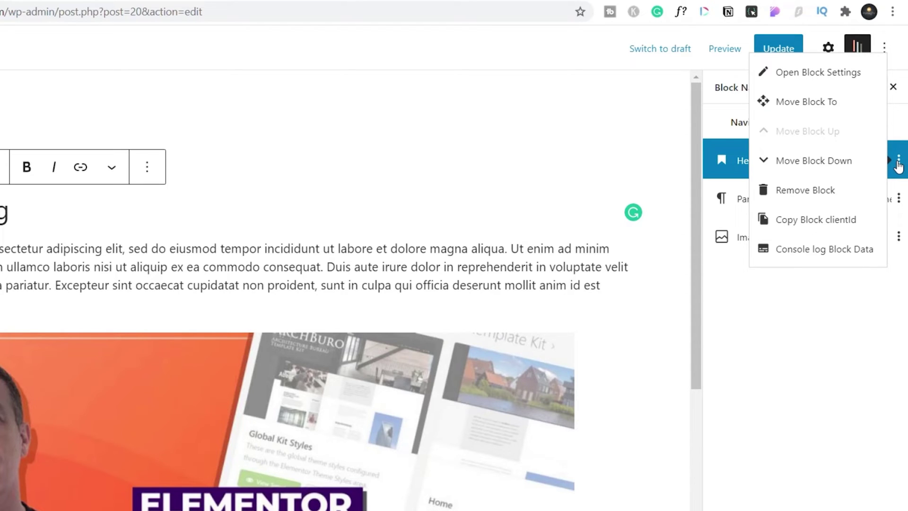
pyautogui.click(844, 394)
pyautogui.moveTo(760, 162)
pyautogui.mouseDown()
pyautogui.moveTo(763, 202)
pyautogui.moveTo(764, 189)
pyautogui.moveTo(779, 223)
pyautogui.moveTo(756, 183)
pyautogui.moveTo(757, 159)
pyautogui.mouseUp()
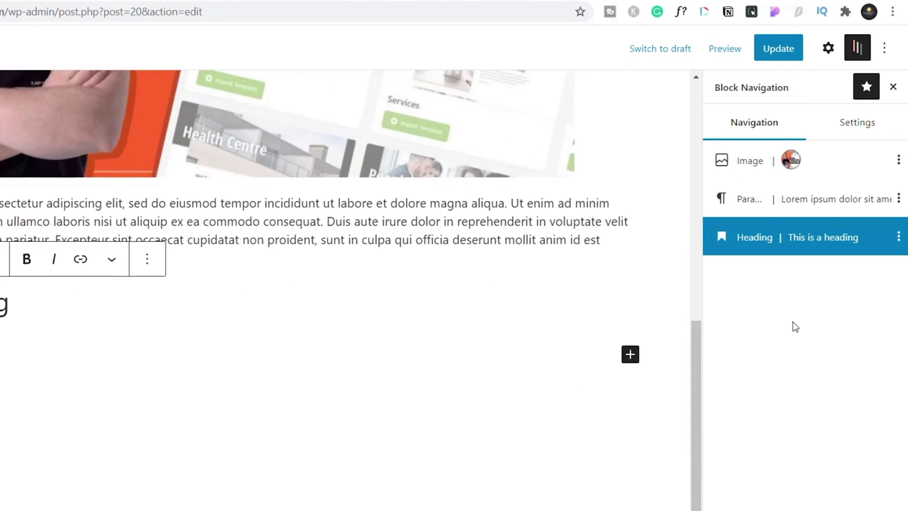
pyautogui.moveTo(699, 348); pyautogui.dragTo(697, 99)
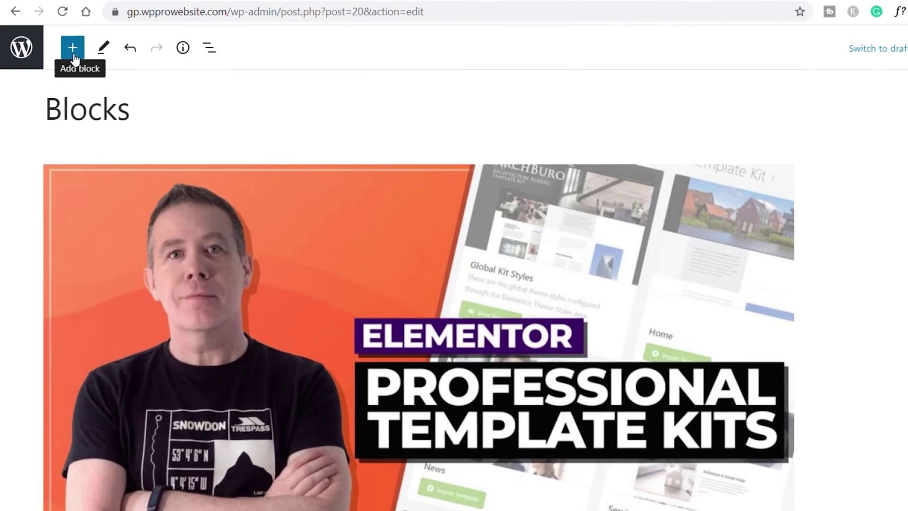
# - Insert an empty Group block below the heading by searching 'gro'
pyautogui.click(73, 57)
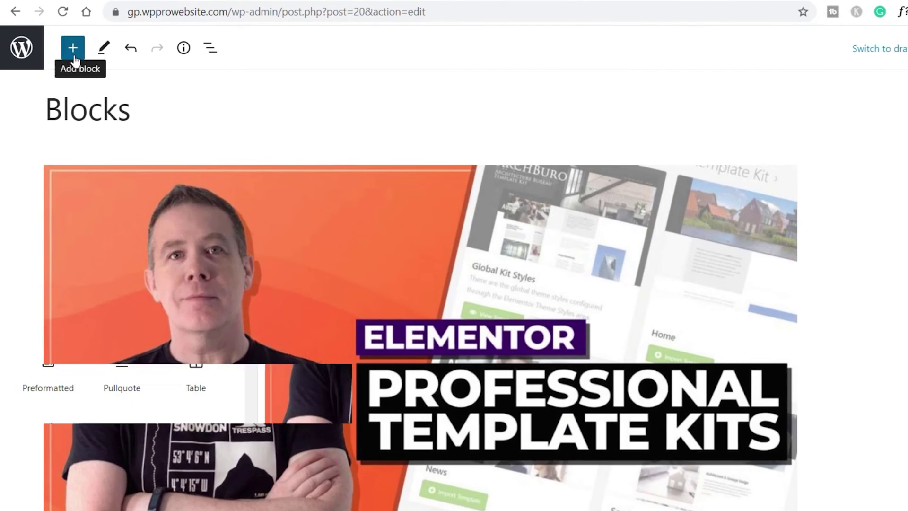
pyautogui.write('gro')
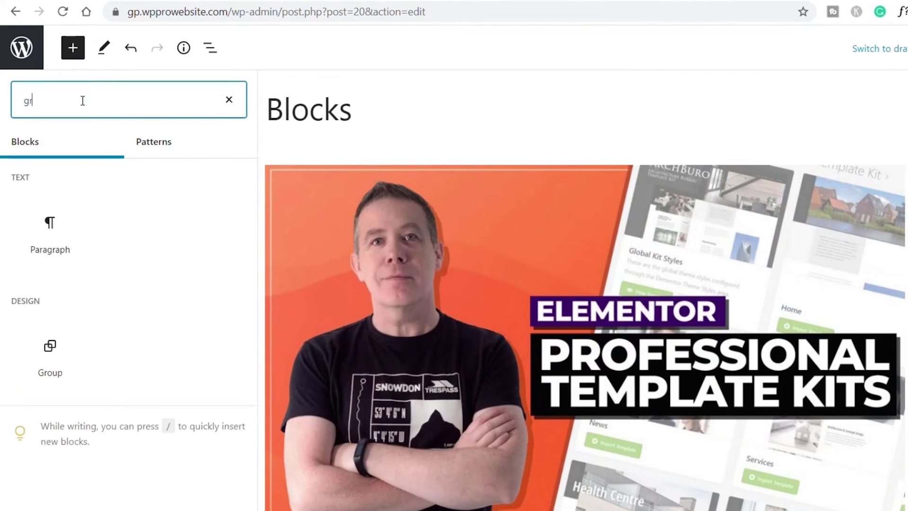
pyautogui.moveTo(52, 227)
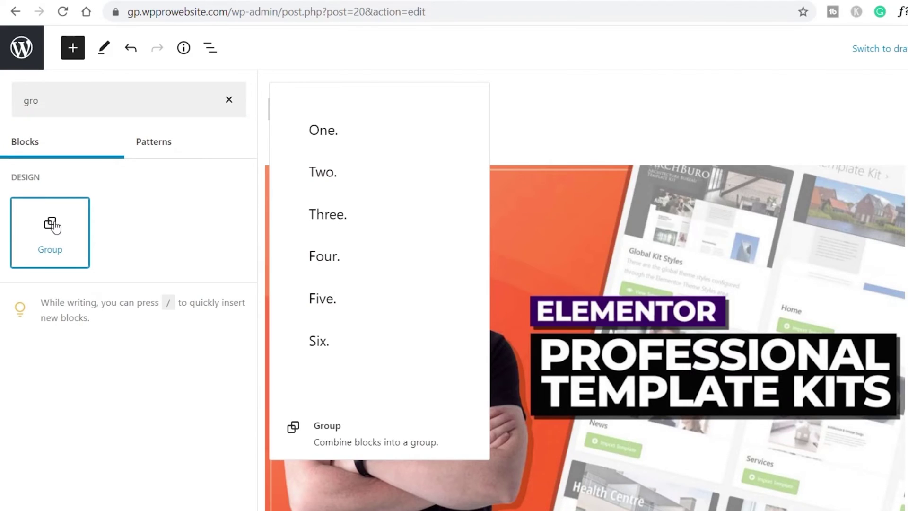
pyautogui.click(52, 226)
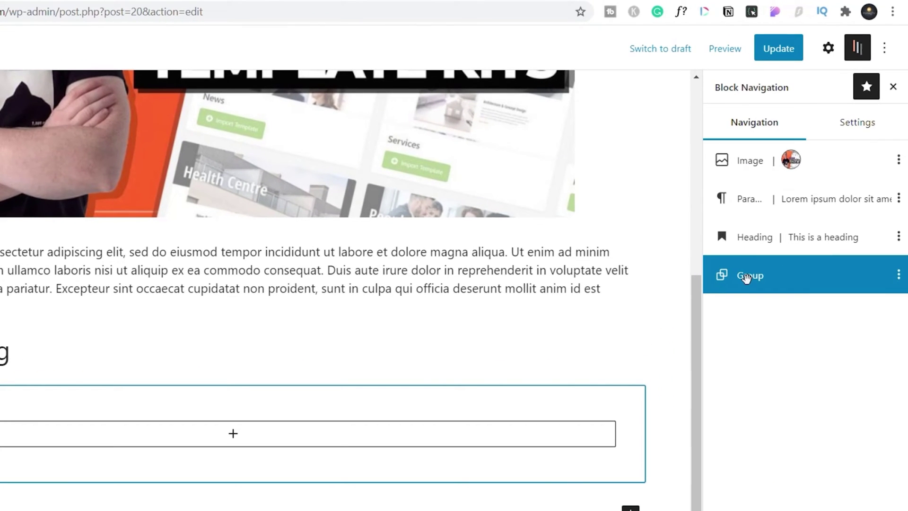
# - Move the Group to the top and nest the image, paragraph and heading inside it
pyautogui.moveTo(746, 278); pyautogui.dragTo(747, 150)
pyautogui.moveTo(748, 202)
pyautogui.mouseDown()
pyautogui.moveTo(760, 181)
pyautogui.moveTo(746, 197)
pyautogui.mouseUp()
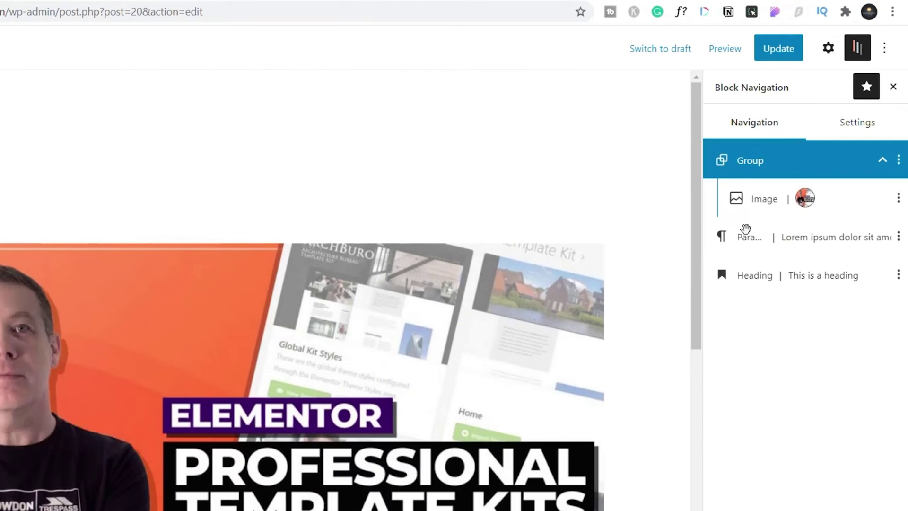
pyautogui.moveTo(743, 234); pyautogui.dragTo(731, 369)
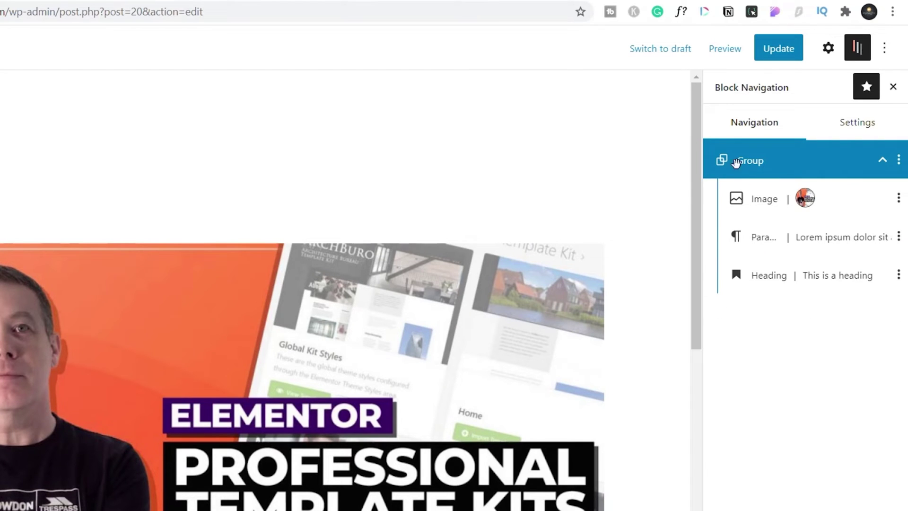
pyautogui.click(884, 166)
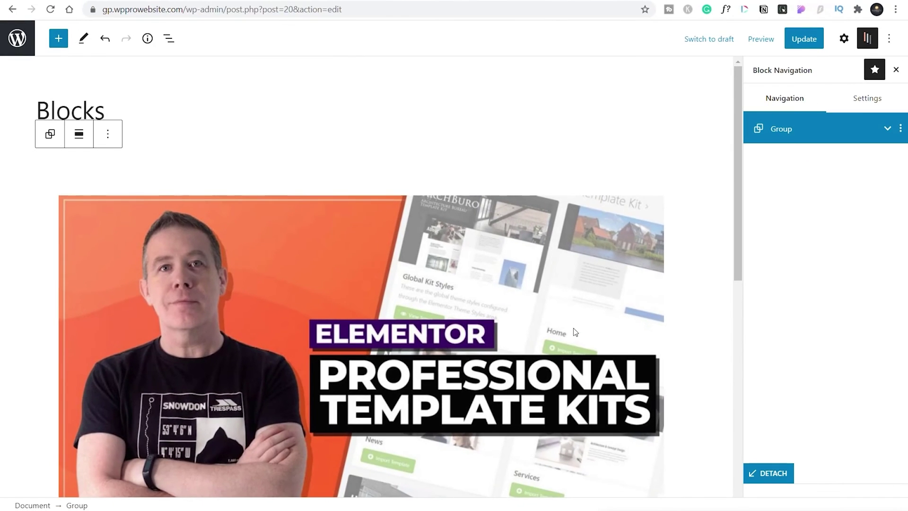
# - In Block Navigation, drag the heading above the image within the Group
pyautogui.scroll(-5, 576, 333)
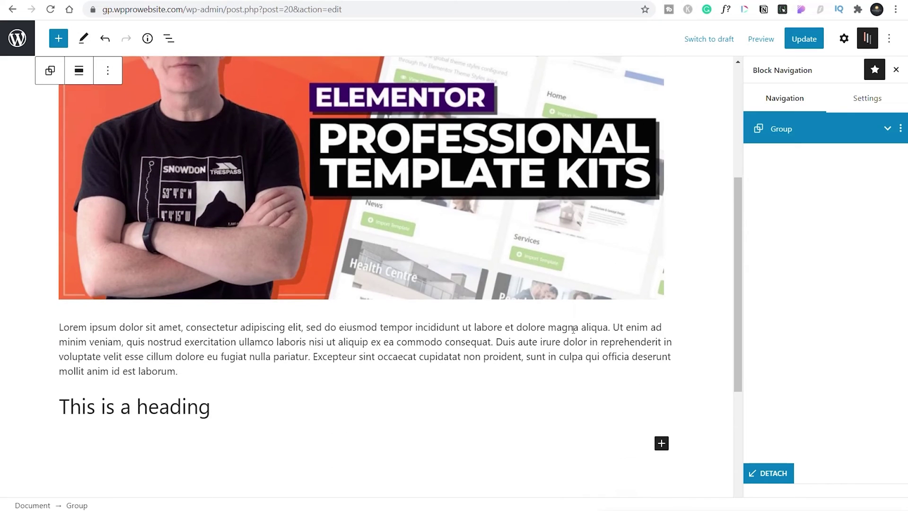
pyautogui.click(888, 130)
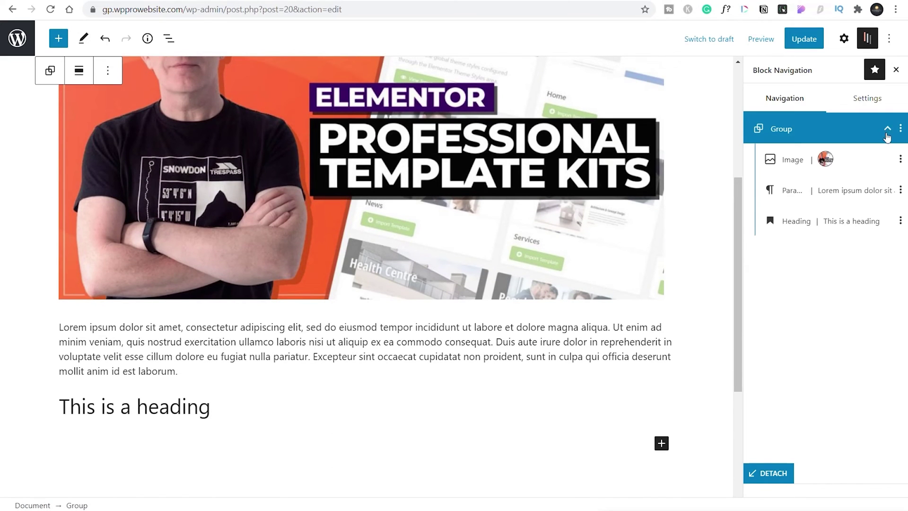
pyautogui.moveTo(800, 221); pyautogui.dragTo(804, 163)
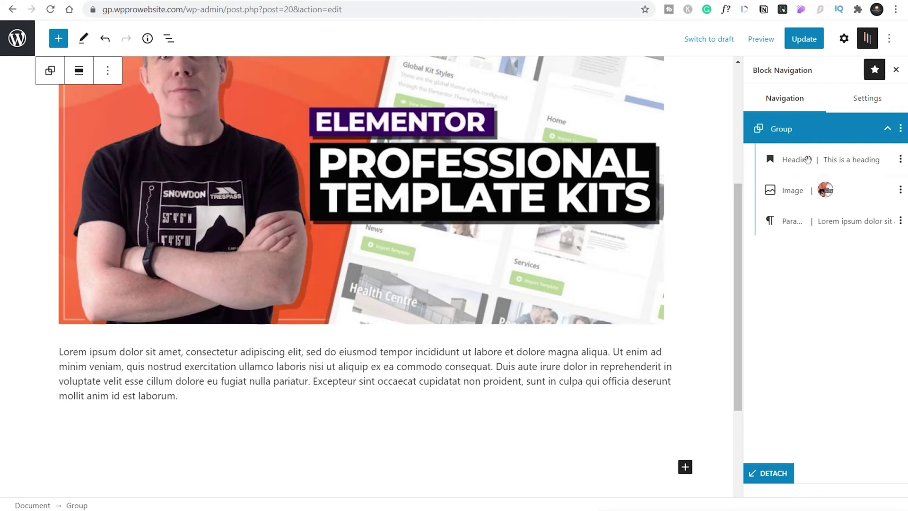
pyautogui.click(888, 130)
pyautogui.scroll(3, 82, 156)
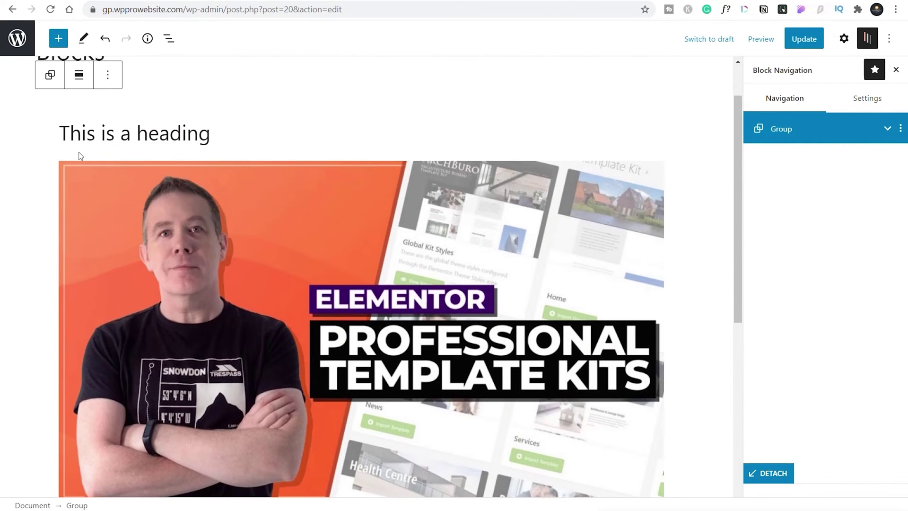
pyautogui.scroll(-4, 279, 336)
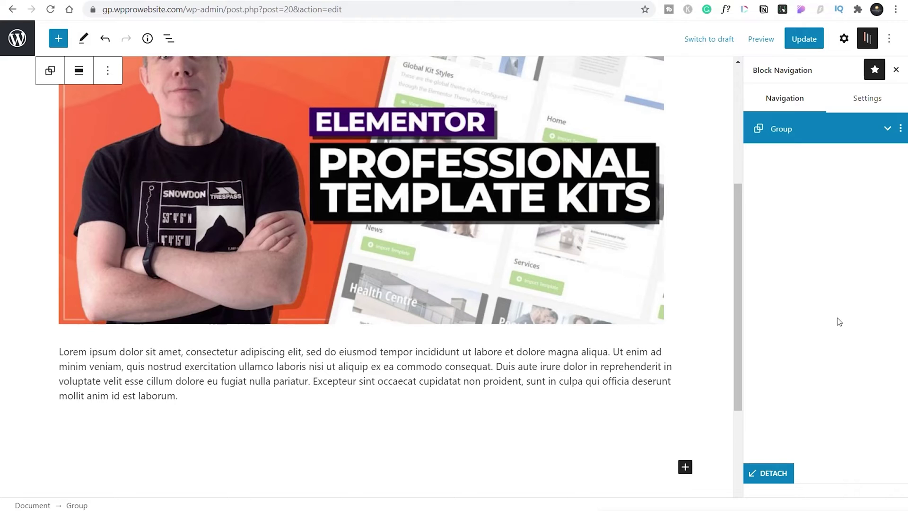
# - In Block Navigation settings, preview the Melón and Coco colour schemes, then restore WordPress admin
pyautogui.click(878, 101)
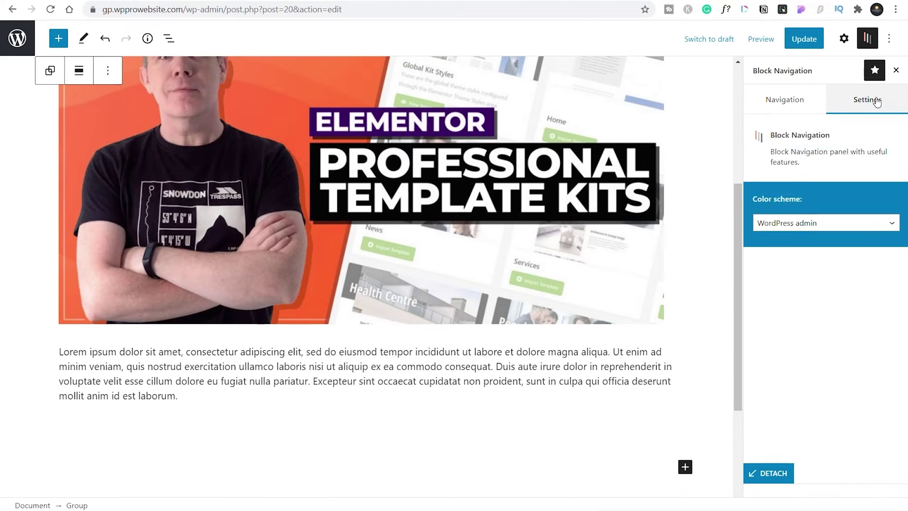
pyautogui.click(809, 225)
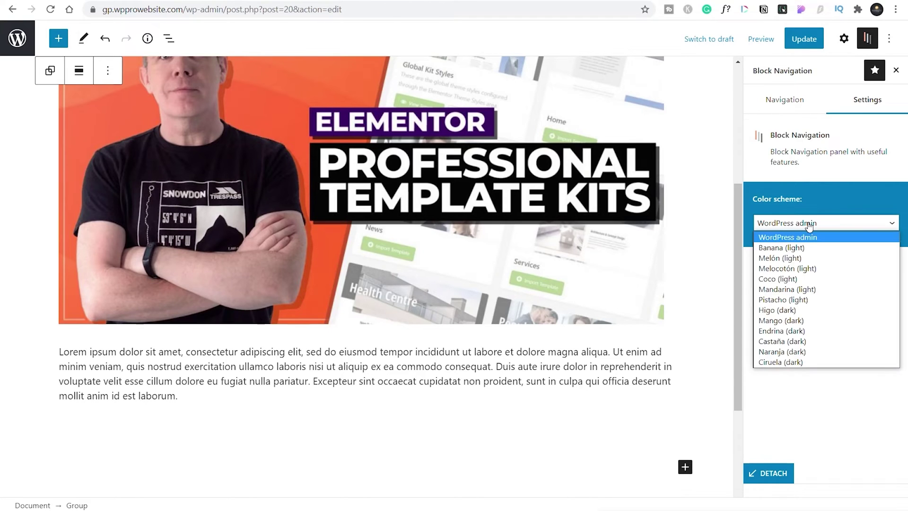
pyautogui.click(802, 258)
pyautogui.click(838, 221)
pyautogui.click(820, 280)
pyautogui.click(826, 227)
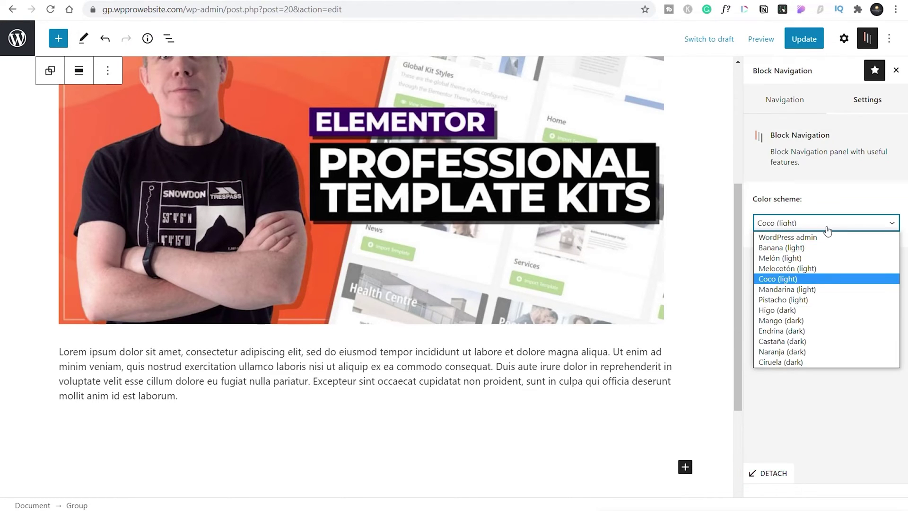
pyautogui.click(824, 237)
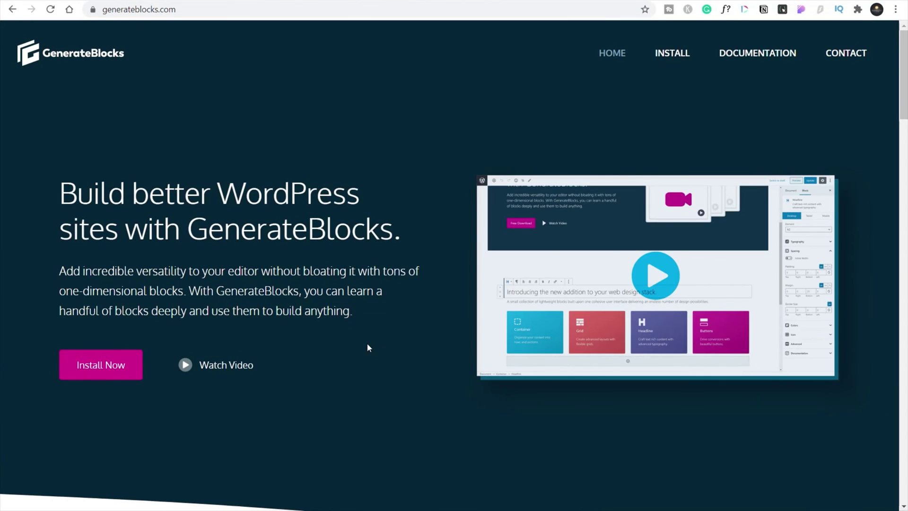
# - Scroll generateblocks.com down to the Container, Grid, Headline and Buttons cards
pyautogui.scroll(-8, 367, 344)
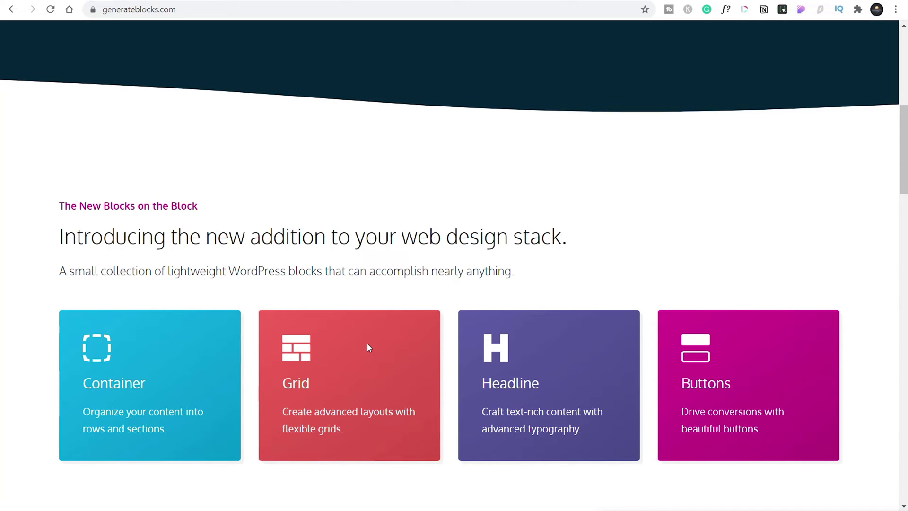
pyautogui.scroll(-1, 332, 317)
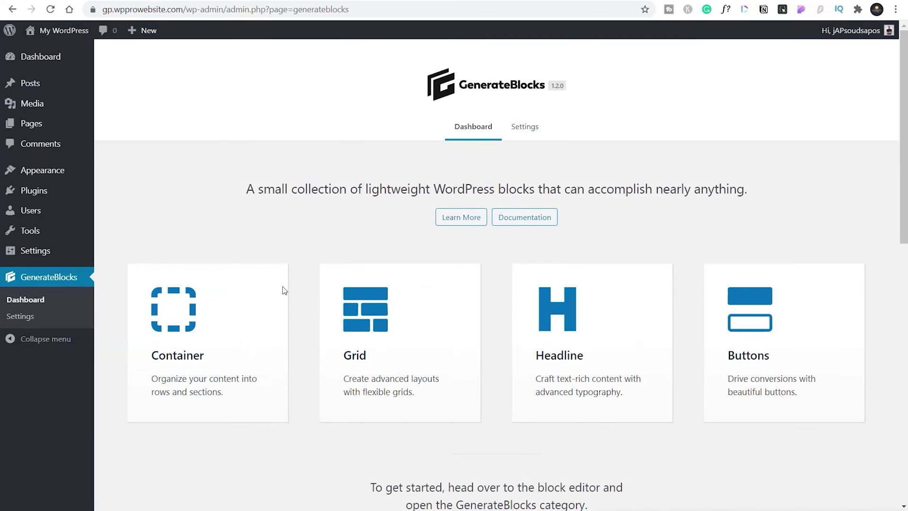
# - In GenerateBlocks Settings, keep the CSS Print Method set to External File
pyautogui.scroll(-1, 257, 290)
pyautogui.scroll(1, 257, 290)
pyautogui.click(523, 127)
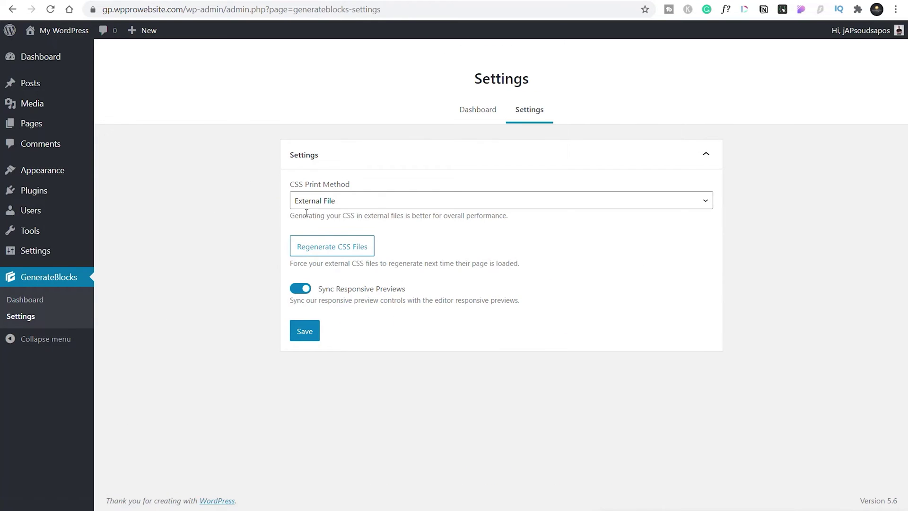
pyautogui.click(335, 209)
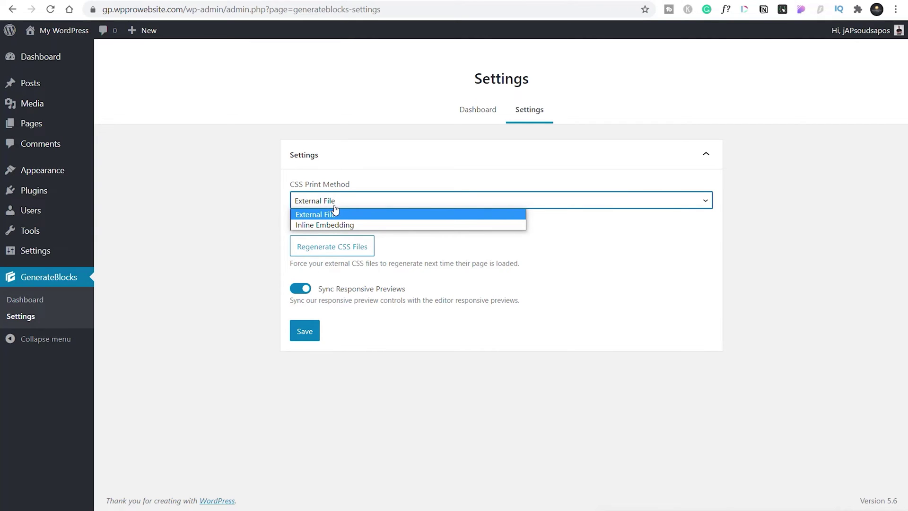
pyautogui.click(246, 210)
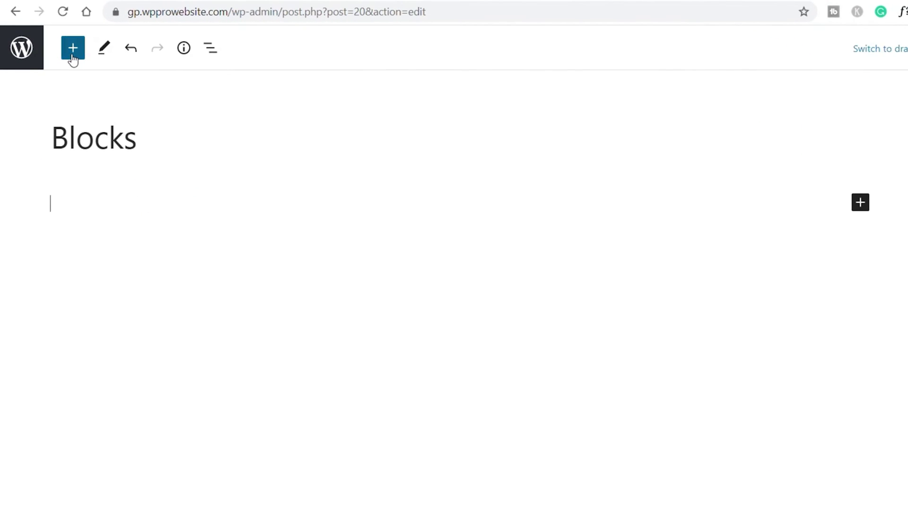
# - Insert a GenerateBlocks Container, review its toolbar menus, and show its full block settings
pyautogui.click(72, 56)
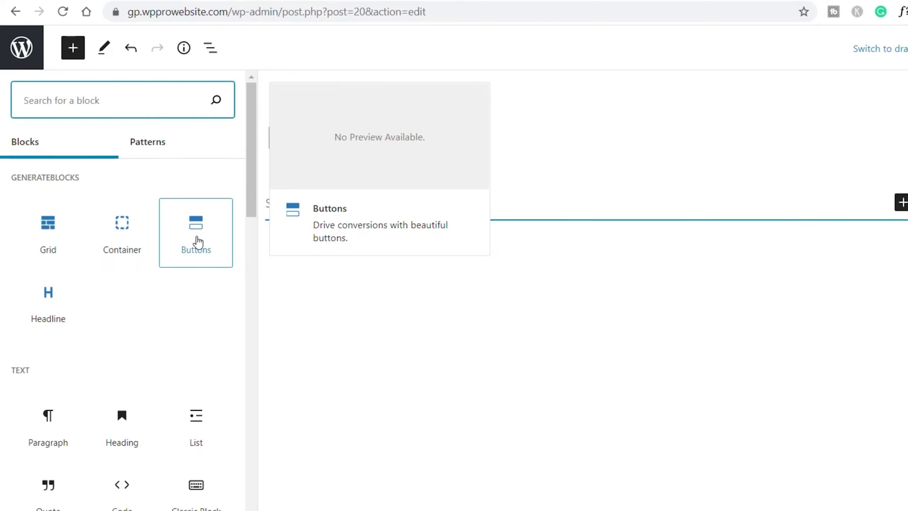
pyautogui.click(122, 230)
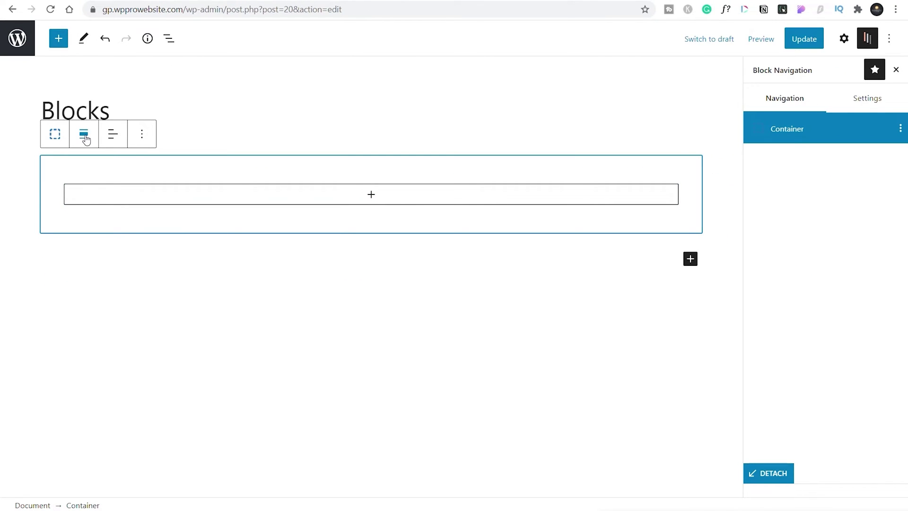
pyautogui.click(53, 137)
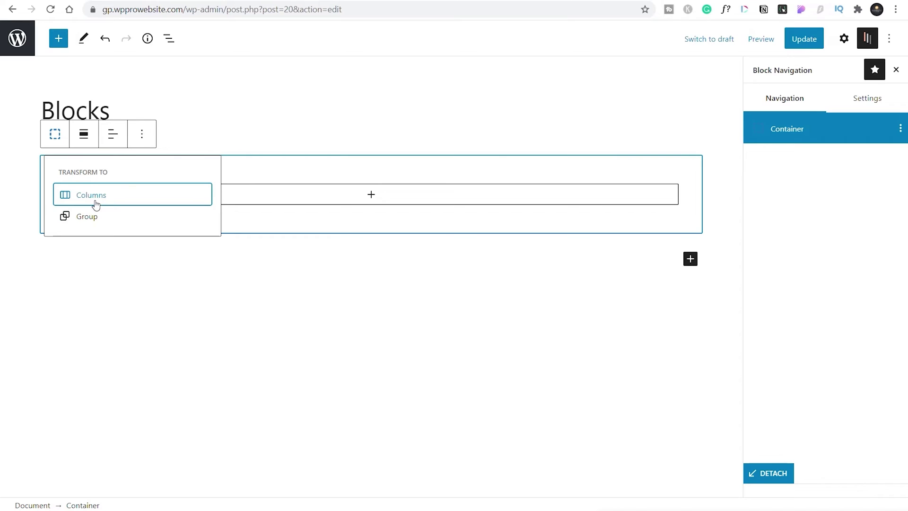
pyautogui.click(88, 140)
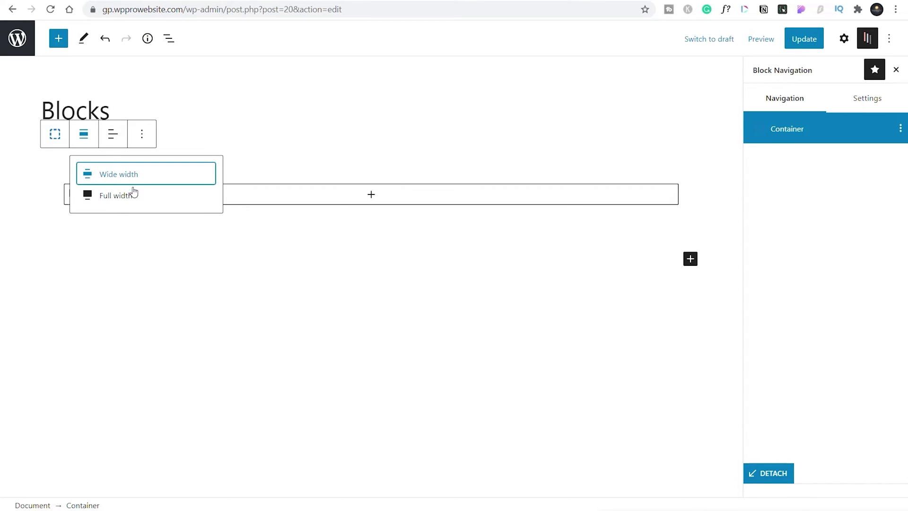
pyautogui.click(109, 138)
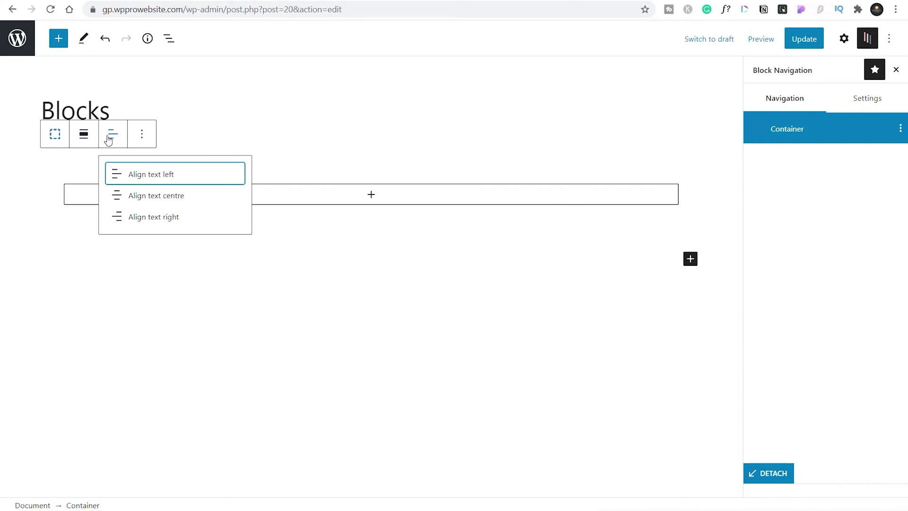
pyautogui.click(142, 136)
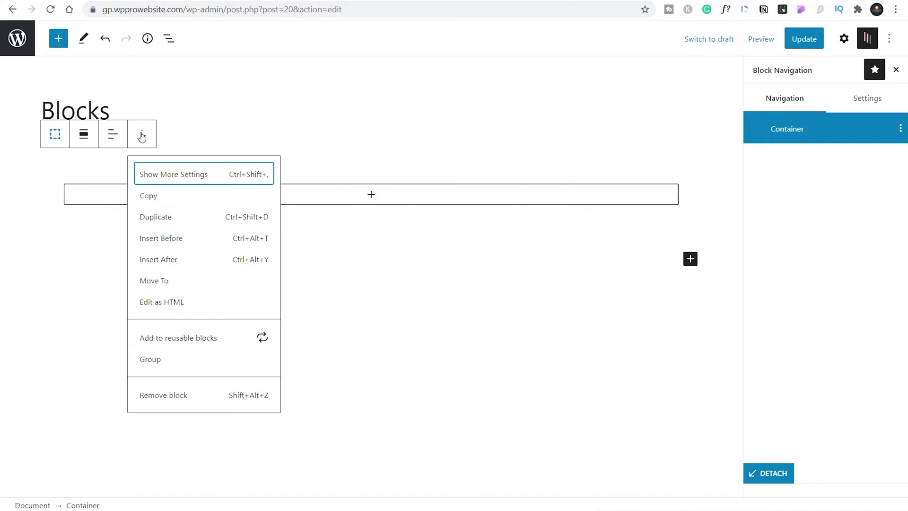
pyautogui.click(178, 173)
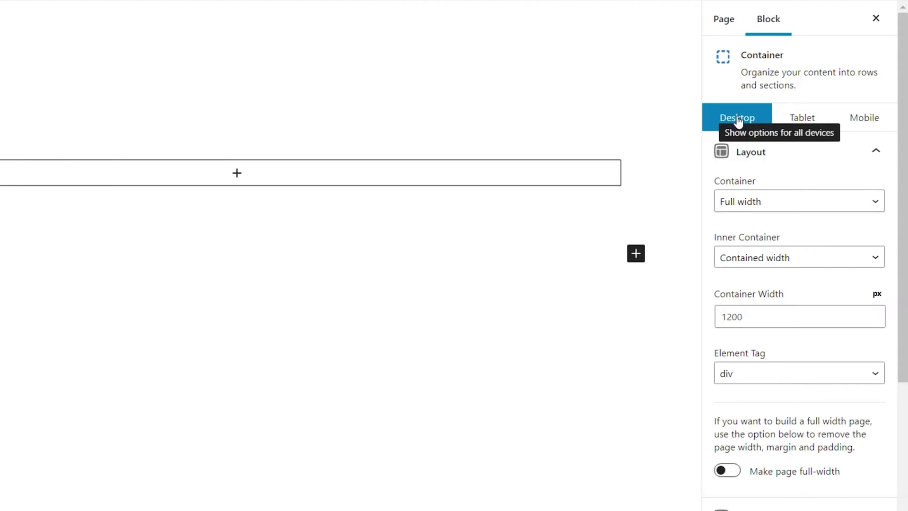
pyautogui.click(812, 121)
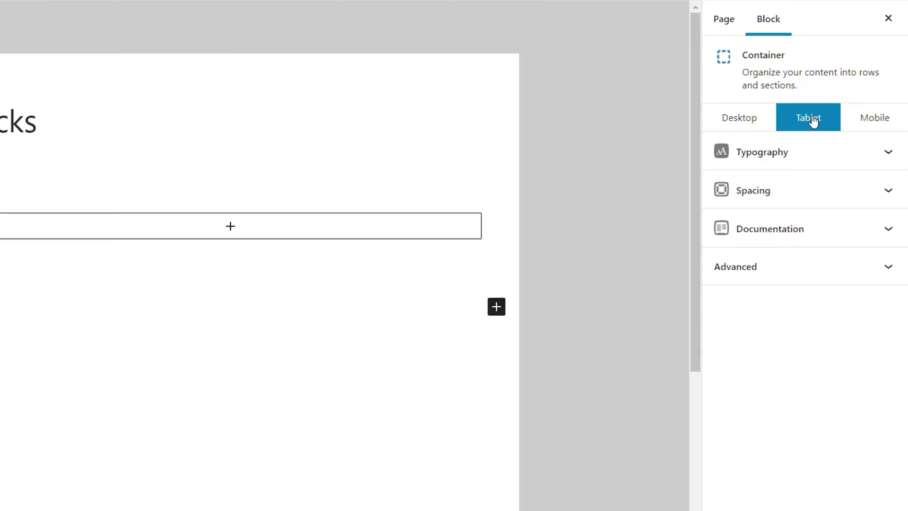
pyautogui.click(882, 121)
pyautogui.click(804, 122)
pyautogui.click(746, 122)
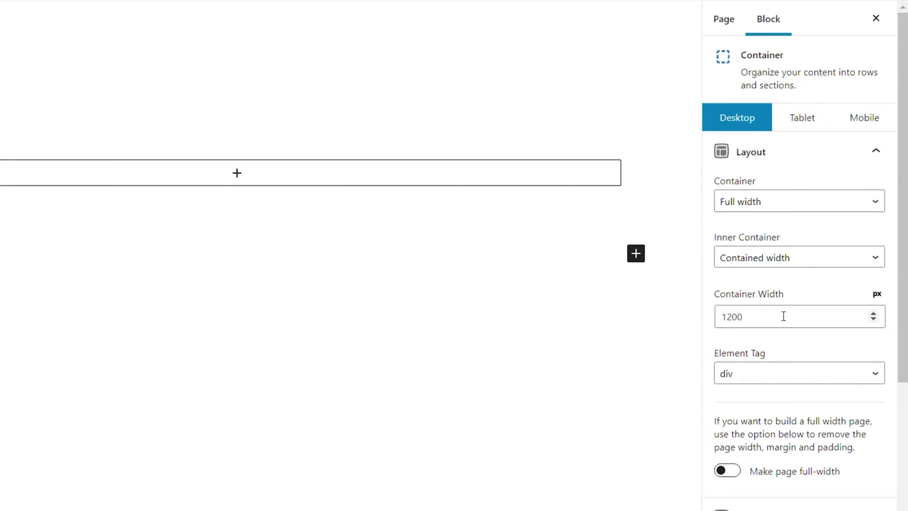
pyautogui.click(791, 375)
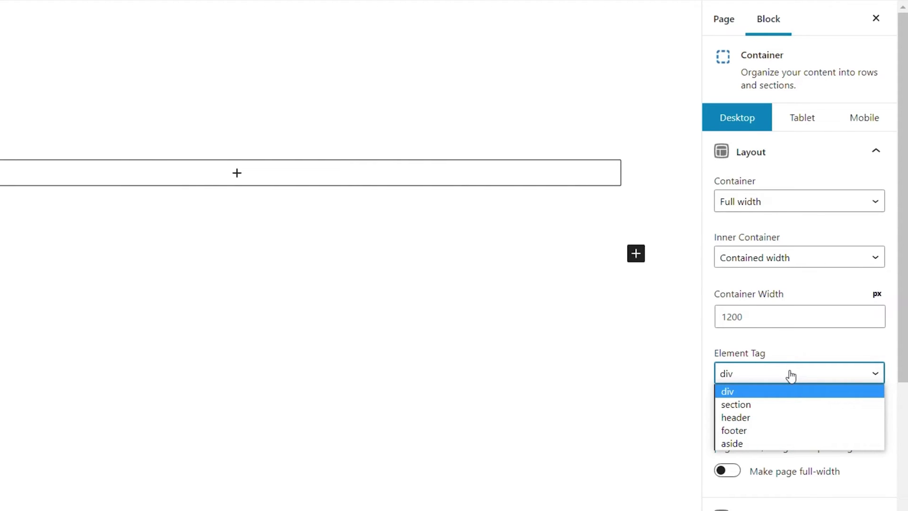
pyautogui.click(791, 376)
pyautogui.scroll(-5, 853, 405)
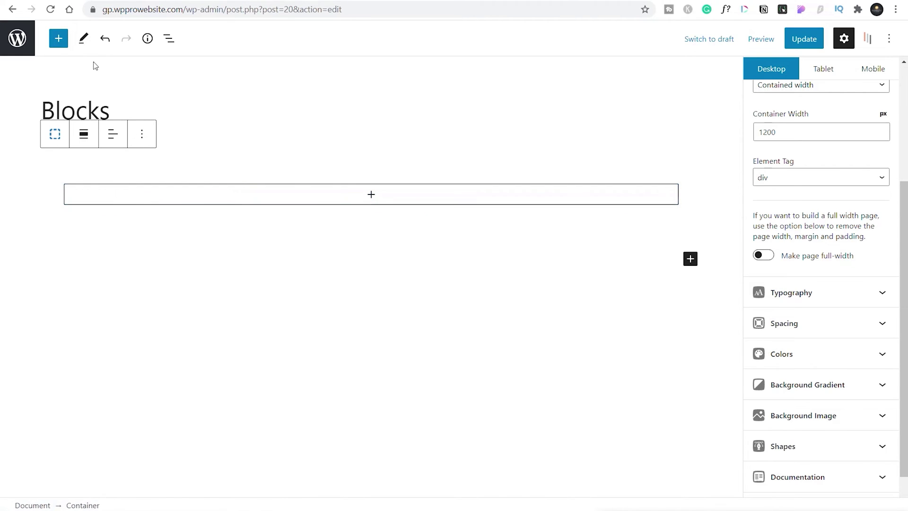
# - Insert a GenerateBlocks Grid block with the 3/4 + 1/4 two-column layout
pyautogui.click(59, 40)
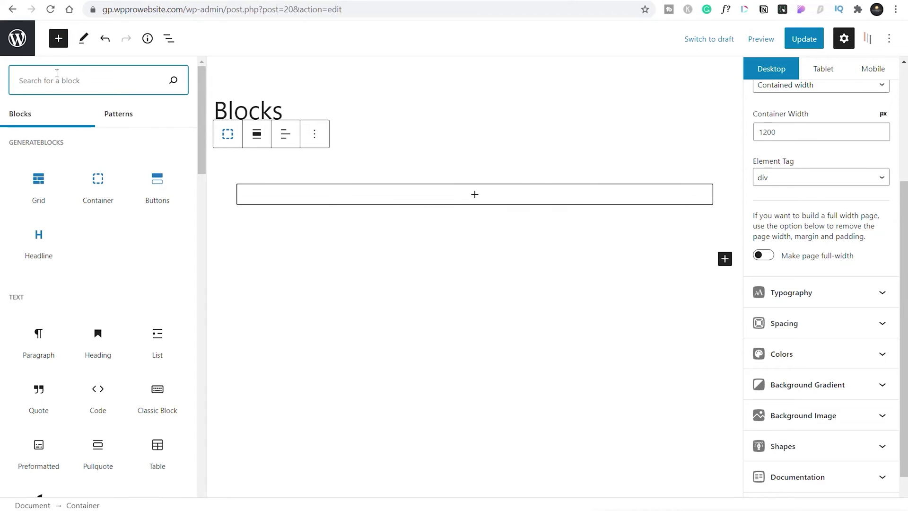
pyautogui.click(39, 187)
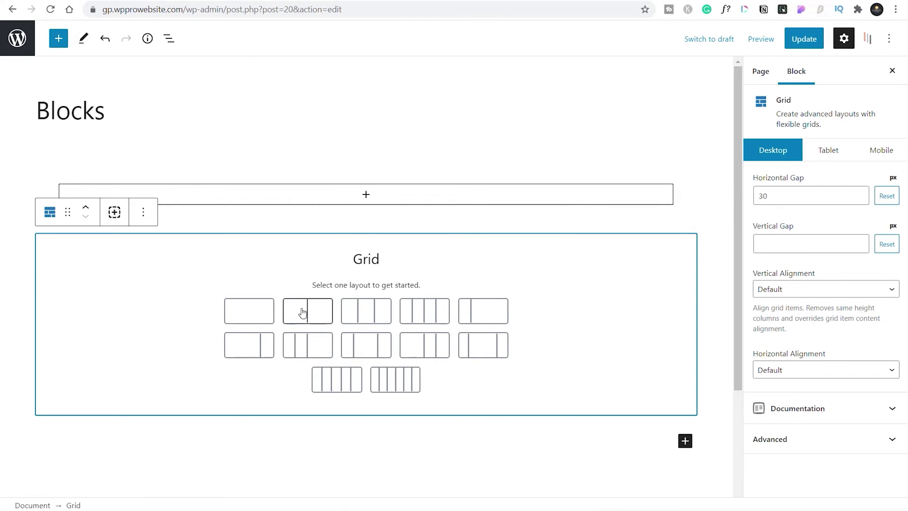
pyautogui.click(254, 351)
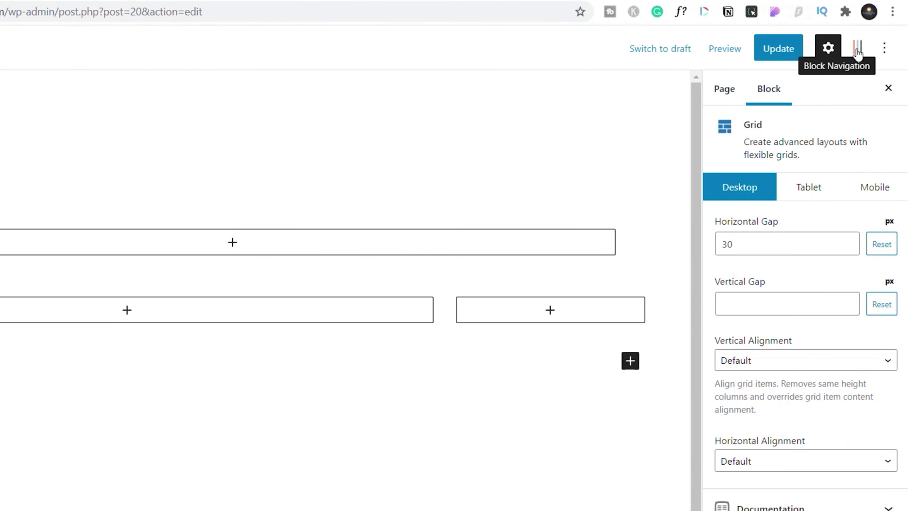
# - Drag the Grid into the top Container in Block Navigation and select its left column
pyautogui.click(859, 51)
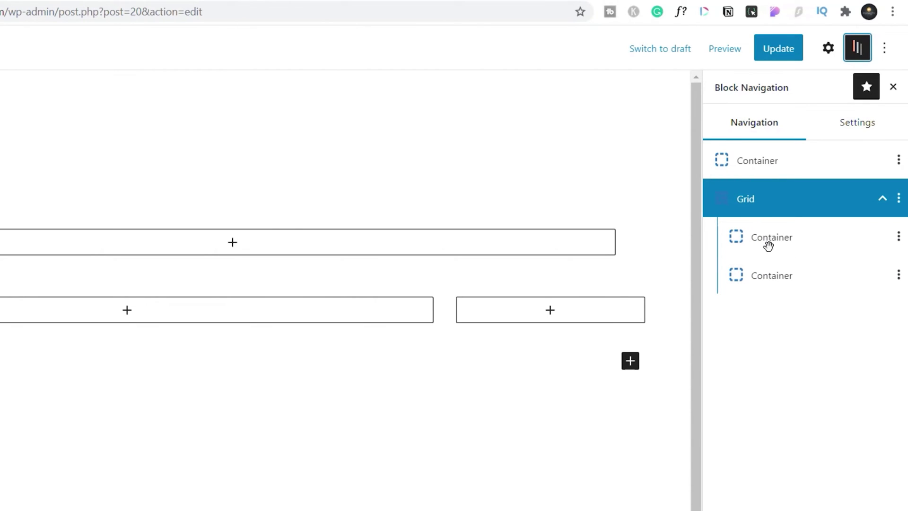
pyautogui.moveTo(744, 200); pyautogui.dragTo(760, 178)
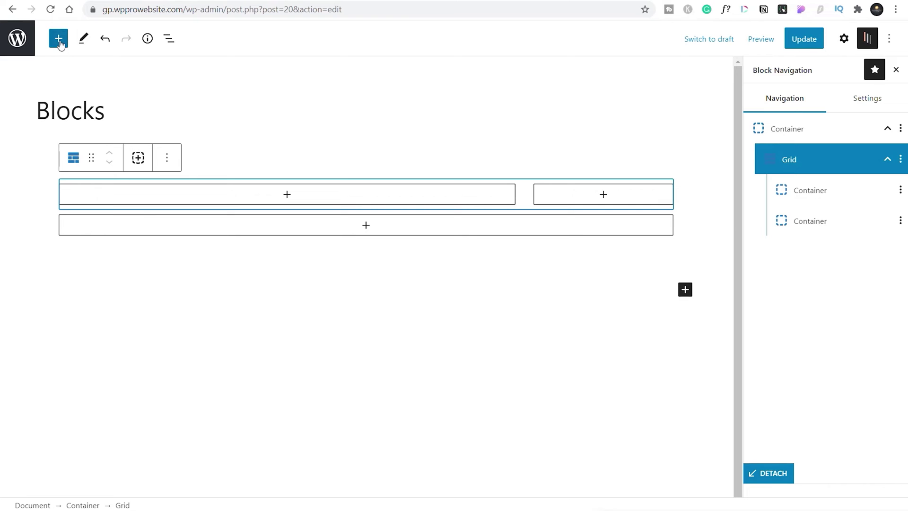
pyautogui.click(810, 191)
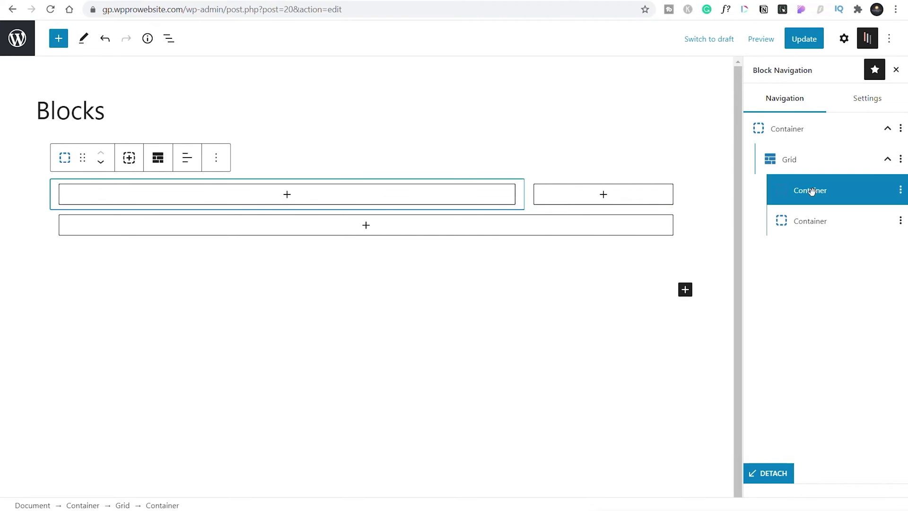
pyautogui.click(59, 39)
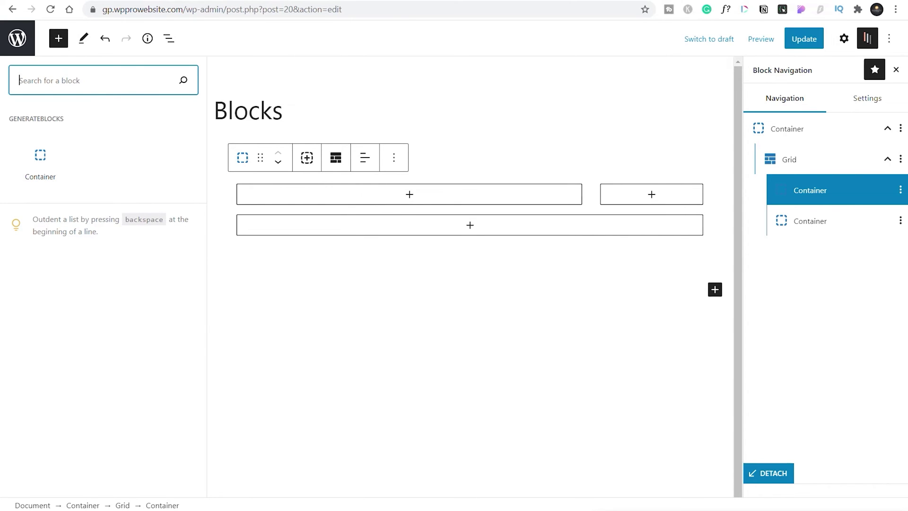
pyautogui.press('Escape')
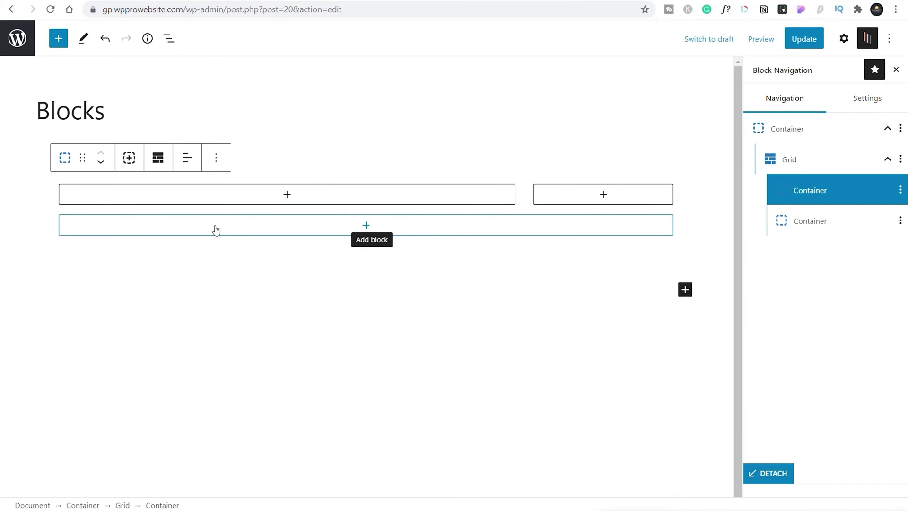
# - Add a Headline block reading 'This is a heading' in the left column
pyautogui.click(287, 195)
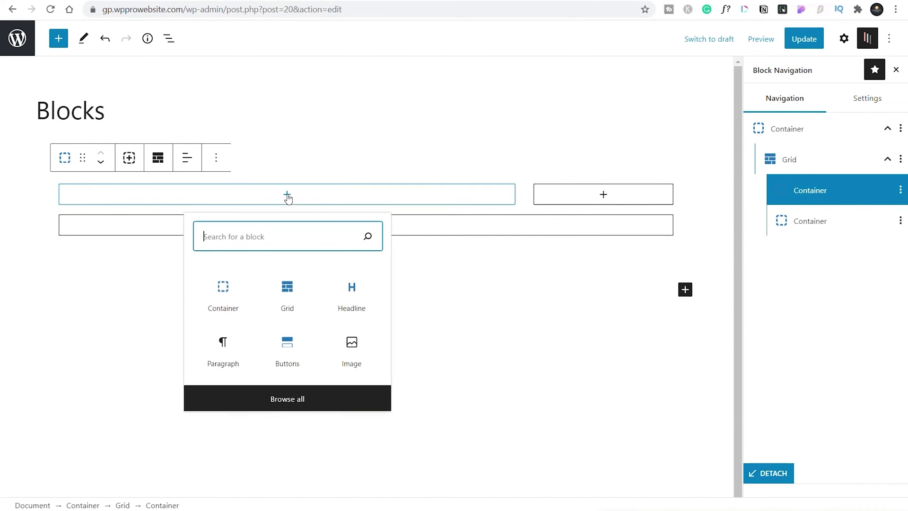
pyautogui.click(344, 298)
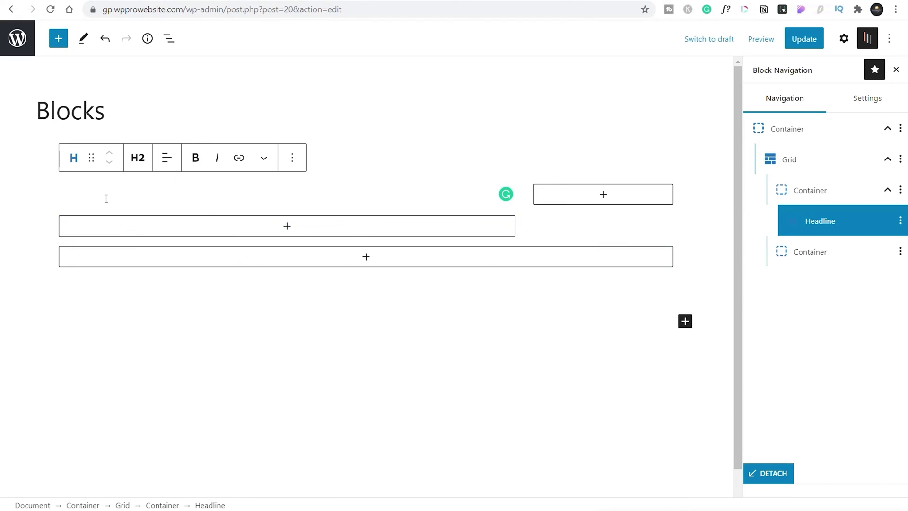
pyautogui.write('T')
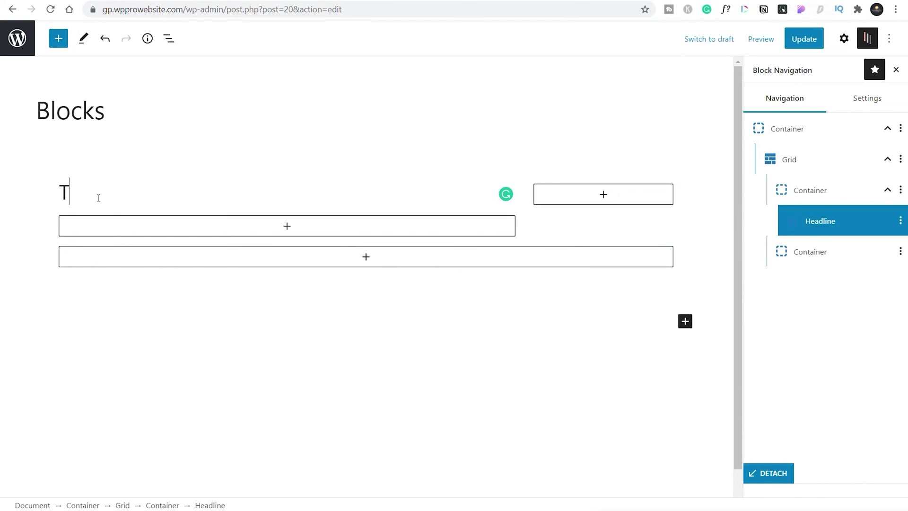
pyautogui.write('his is a hsadi')
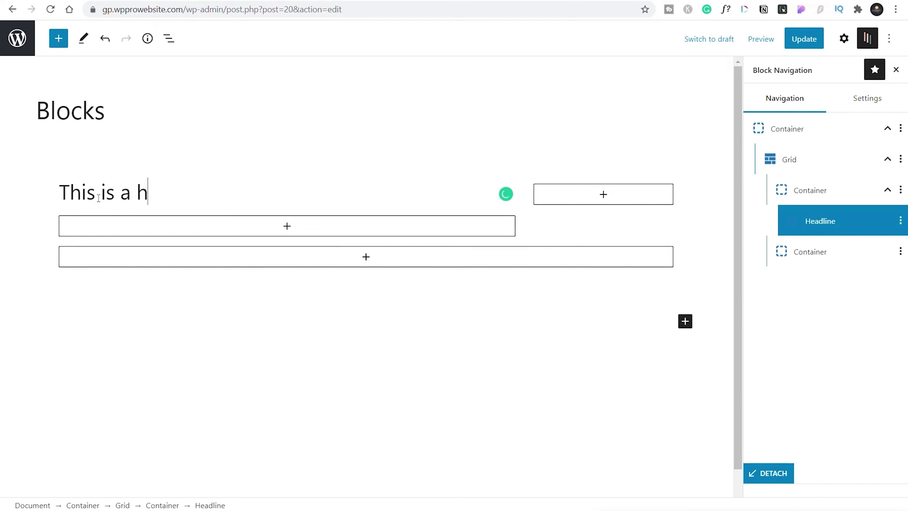
pyautogui.press('BackSpace')
pyautogui.press('BackSpace')
pyautogui.press('BackSpace')
pyautogui.press('BackSpace')
pyautogui.write('eading')
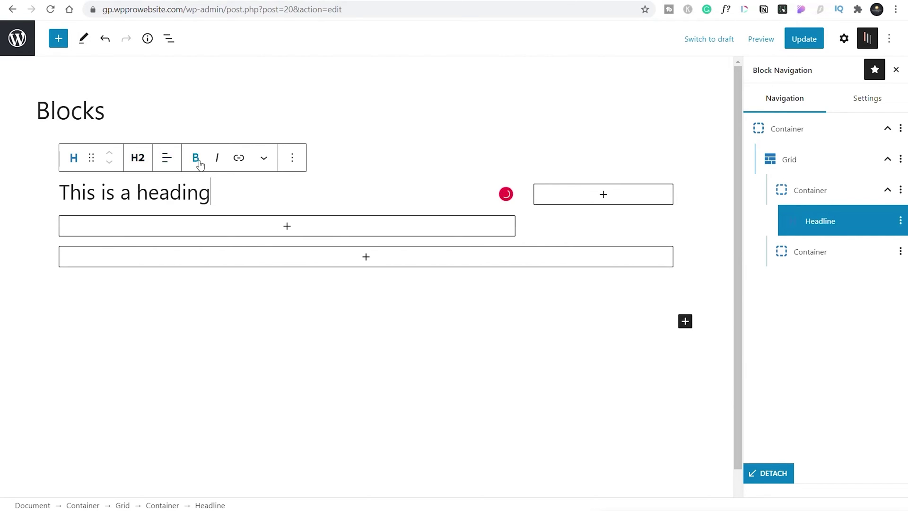
# - Make the headline a Heading 1 and set its alignment to left
pyautogui.click(138, 158)
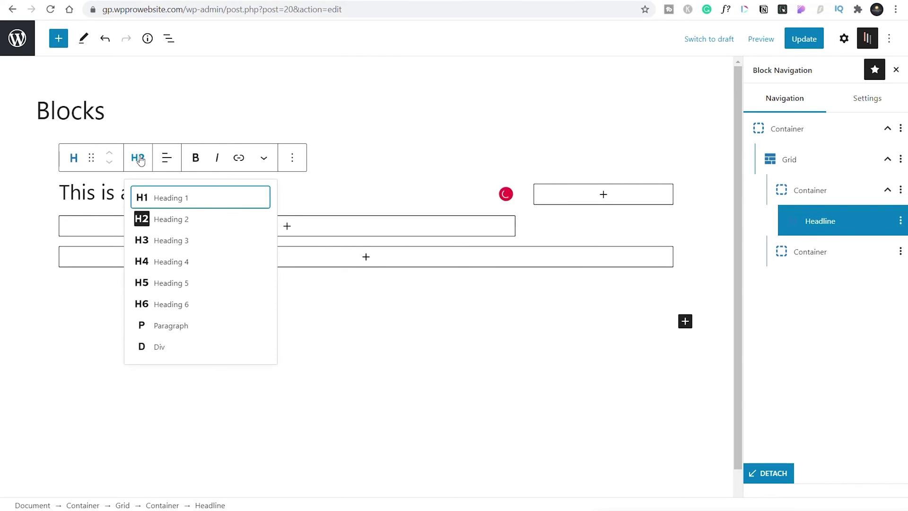
pyautogui.click(180, 201)
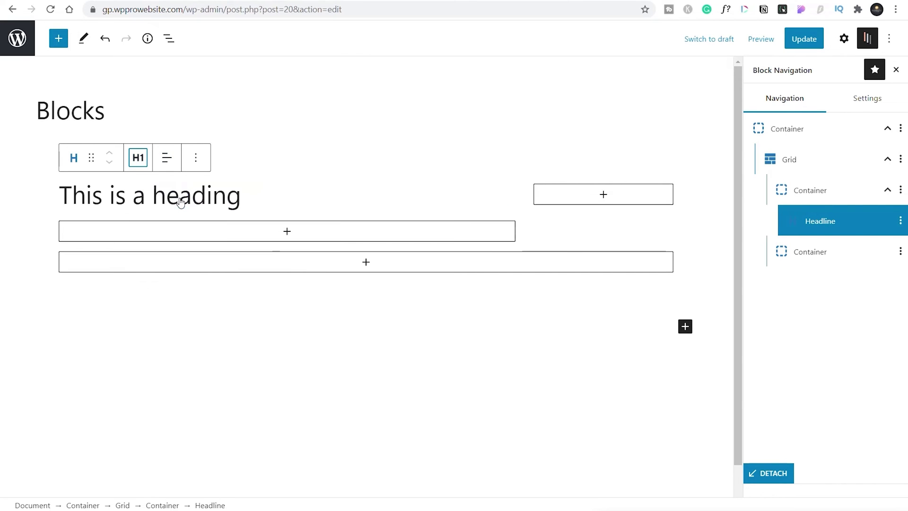
pyautogui.click(166, 163)
pyautogui.click(207, 221)
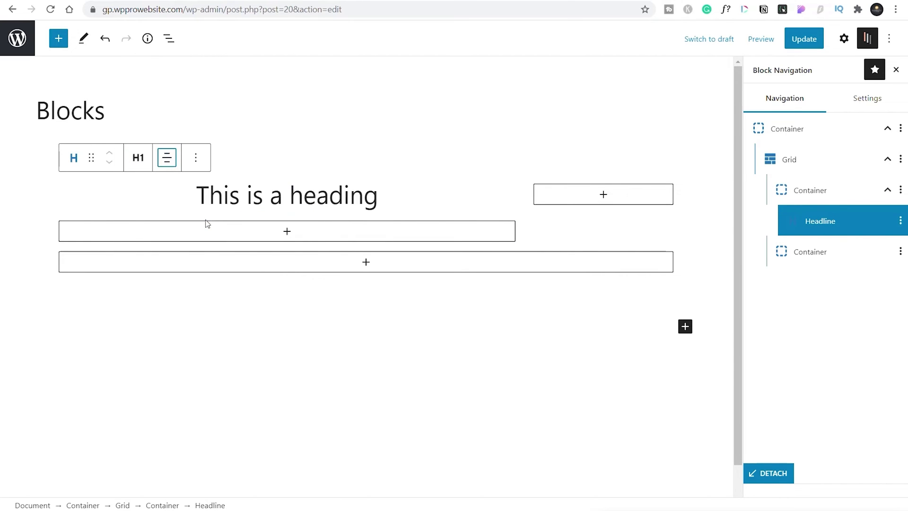
pyautogui.click(165, 165)
pyautogui.click(179, 240)
pyautogui.click(166, 159)
pyautogui.click(175, 201)
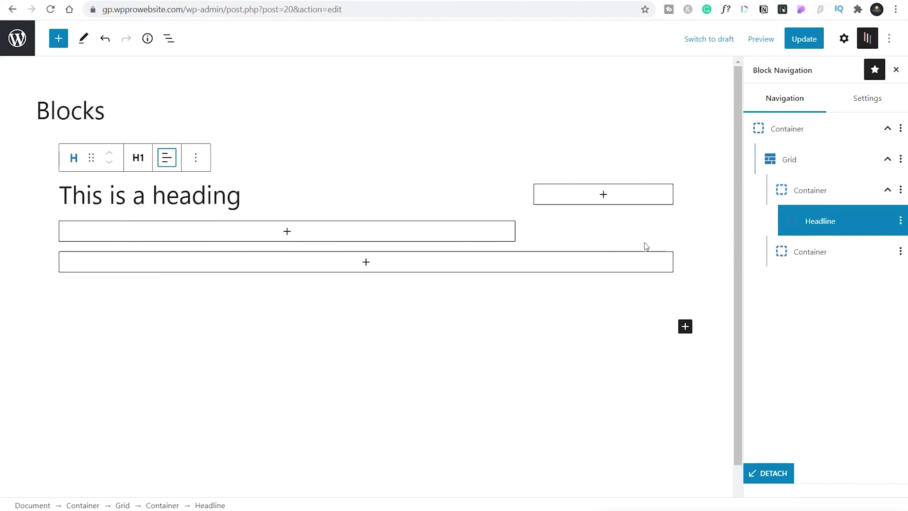
pyautogui.click(288, 233)
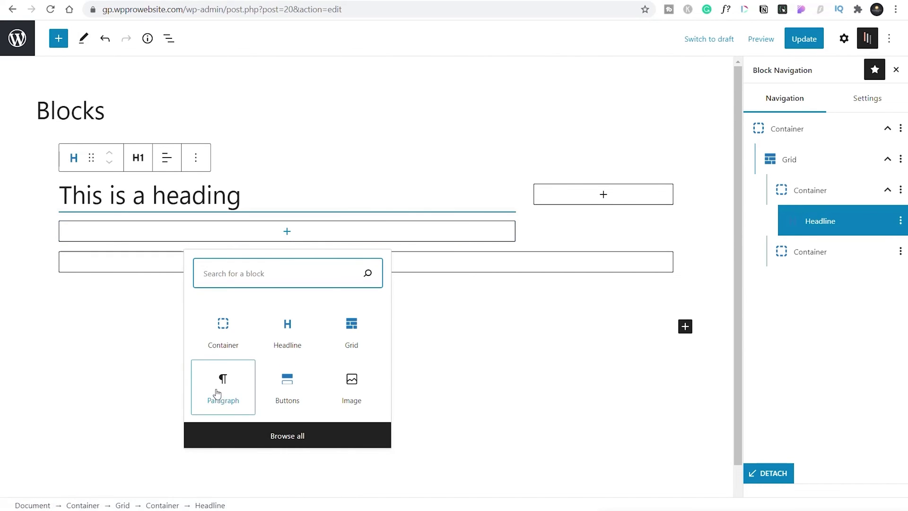
# - Add a pasted Lorem ipsum paragraph and a button labelled 'Download Now!' under the heading
pyautogui.click(218, 394)
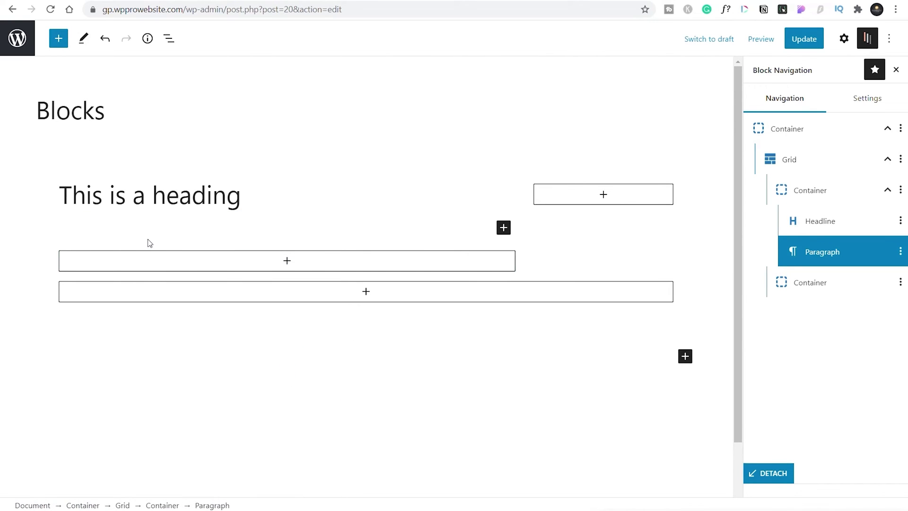
pyautogui.write('Lorem ipsum dolor sit amet, consectetur adipiscing elit, sed do eiusmod tempor incididunt ut labore et dolore magna aliqua. Ut enim ad minim veniam, quis nostrud exercitation ullamco laboris nisi ut aliquip ex ea commodo consequat. Duis aute irure dolor in reprehenderit in voluptate velit esse cillum dolore eu fugiat nulla pariatur. Excepteur sint occaecat cupidatat non proident, sunt in culpa qui officia deserunt mollit anim id est laborum.')
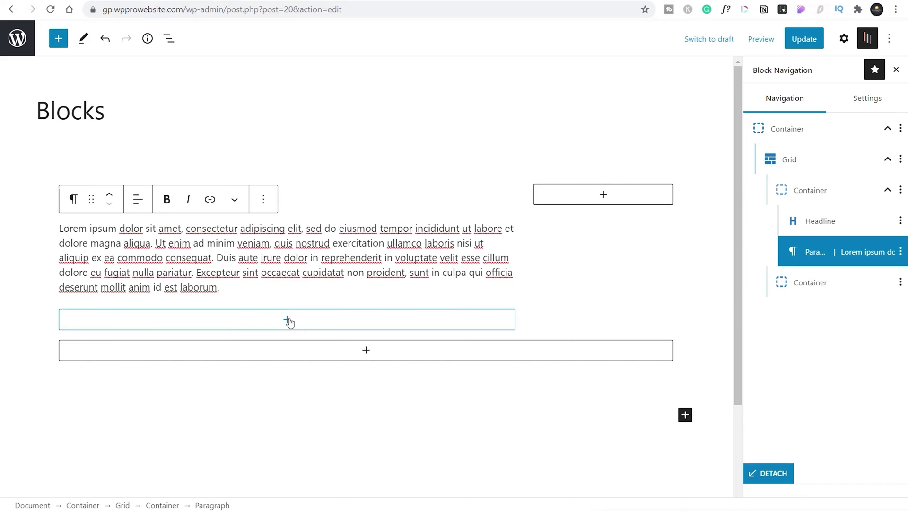
pyautogui.click(288, 320)
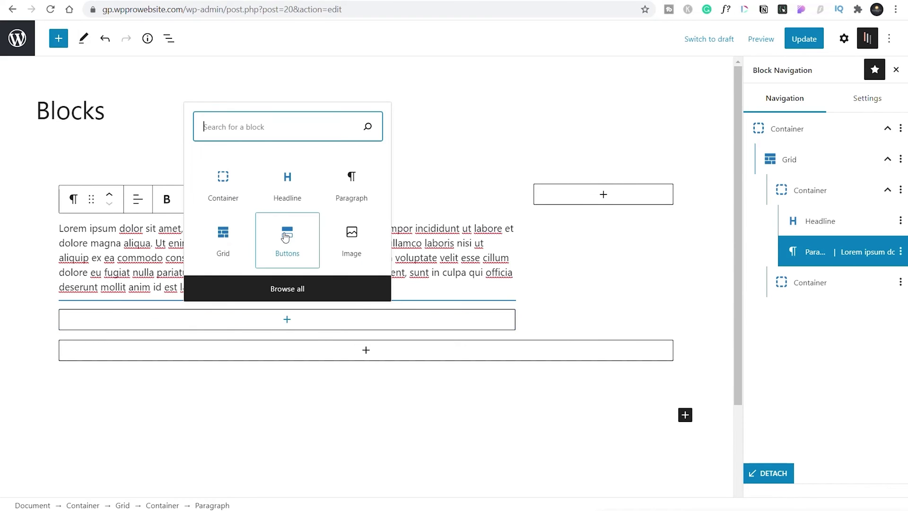
pyautogui.click(287, 237)
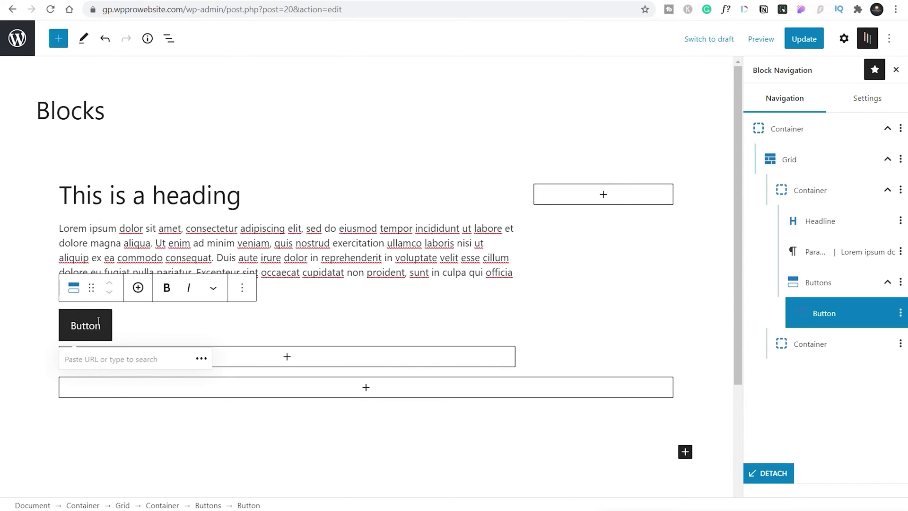
pyautogui.press('Delete')
pyautogui.press('Delete')
pyautogui.press('Delete')
pyautogui.press('Delete')
pyautogui.press('Delete')
pyautogui.press('Delete')
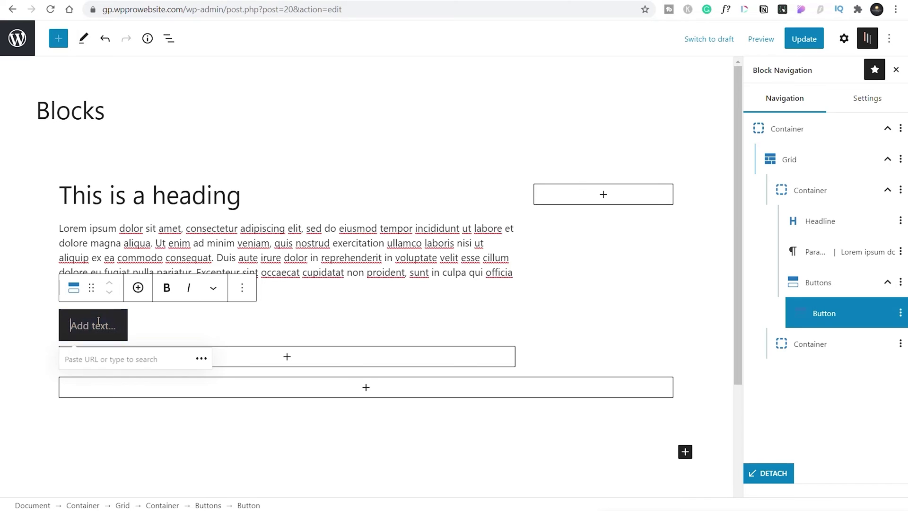
pyautogui.write('Download Now!')
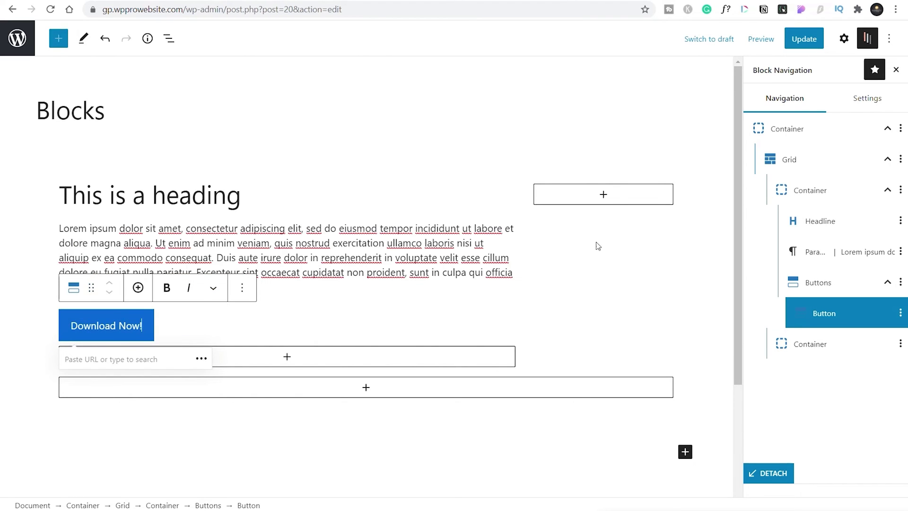
# - Add a Custom HTML block with the pasted Lottie snippet to the right column and preview the rocket
pyautogui.click(605, 196)
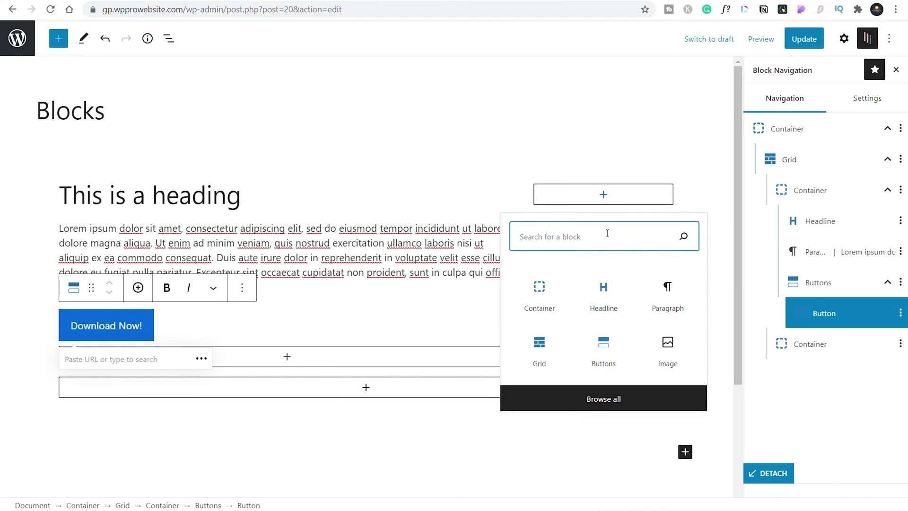
pyautogui.write('html')
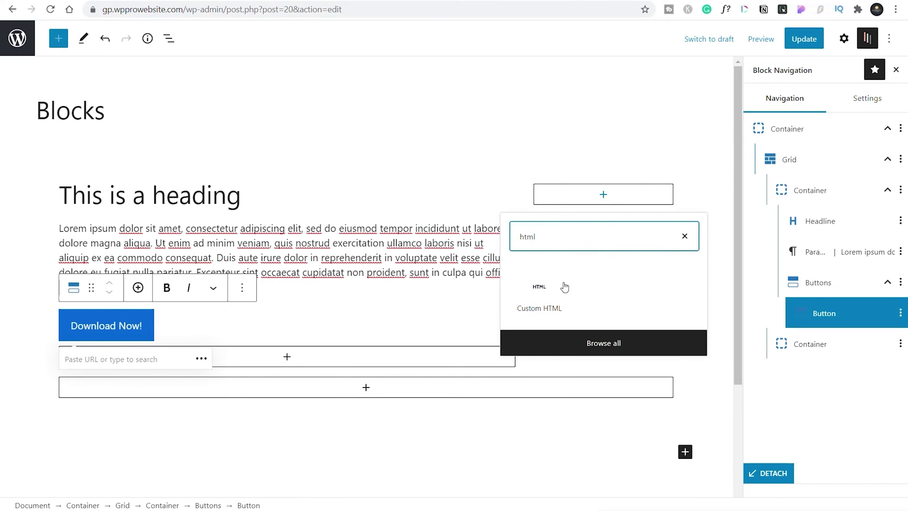
pyautogui.click(539, 289)
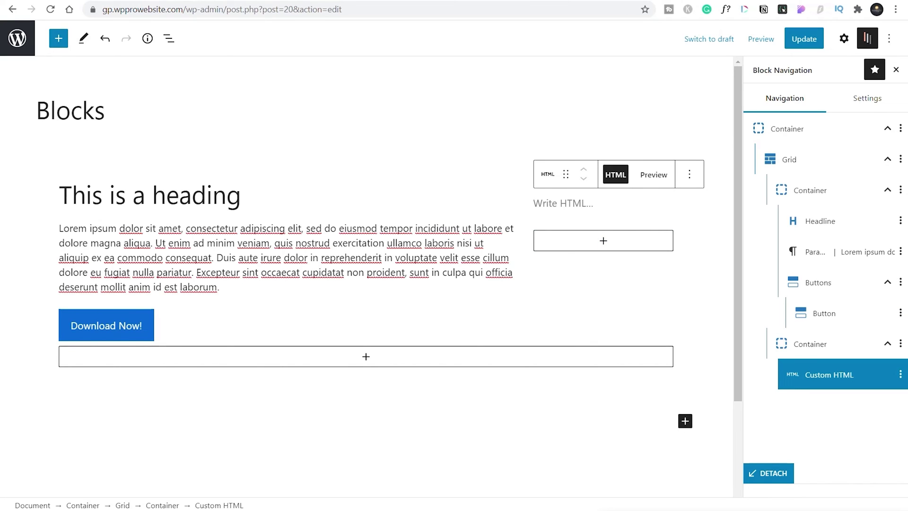
pyautogui.click(577, 204)
pyautogui.write('<script src="https://unpkg.com/@lottiefiles/lottie-player@latest/dist/lottie-player.js"></script> <lottie-player src="https://assets7.lottiefiles.com/private_files/lf30_dxo7ghme.json" background="transparent"  speed="1"  style="width: 200px; height: 200px;"  autoplay></lottie-player>')
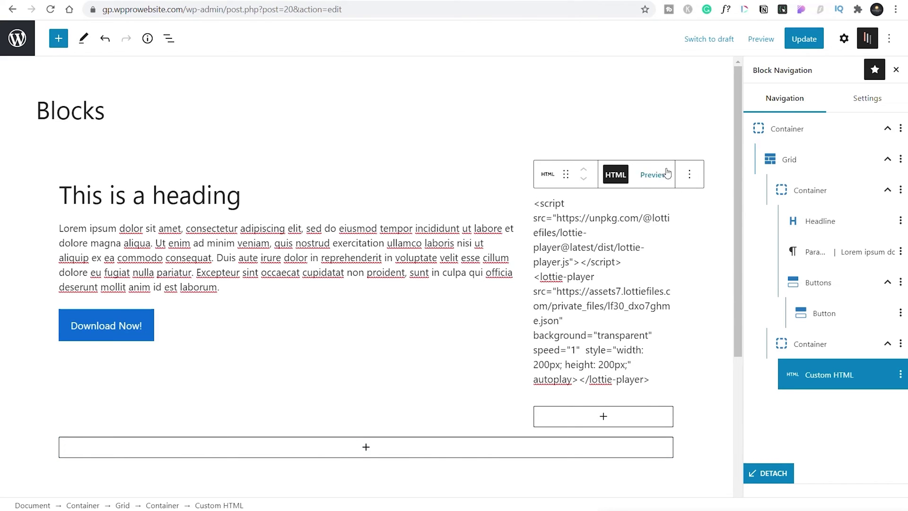
pyautogui.click(653, 175)
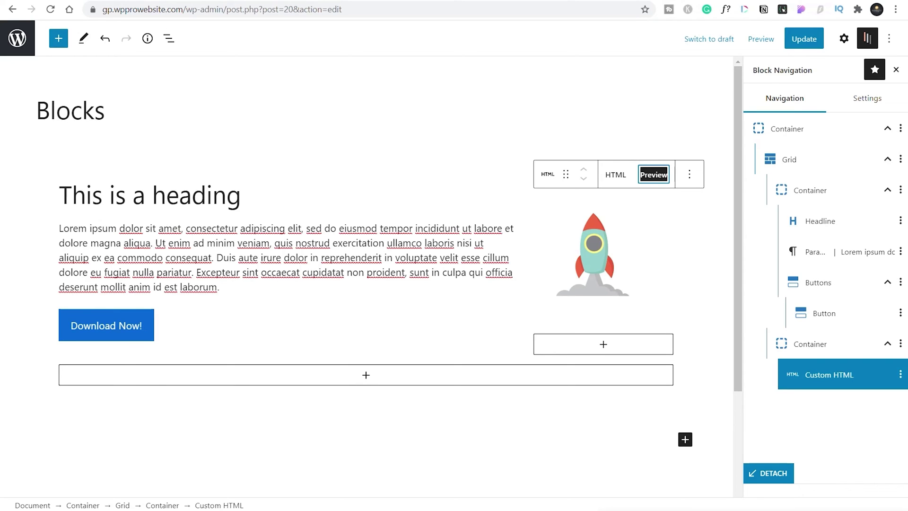
pyautogui.click(318, 315)
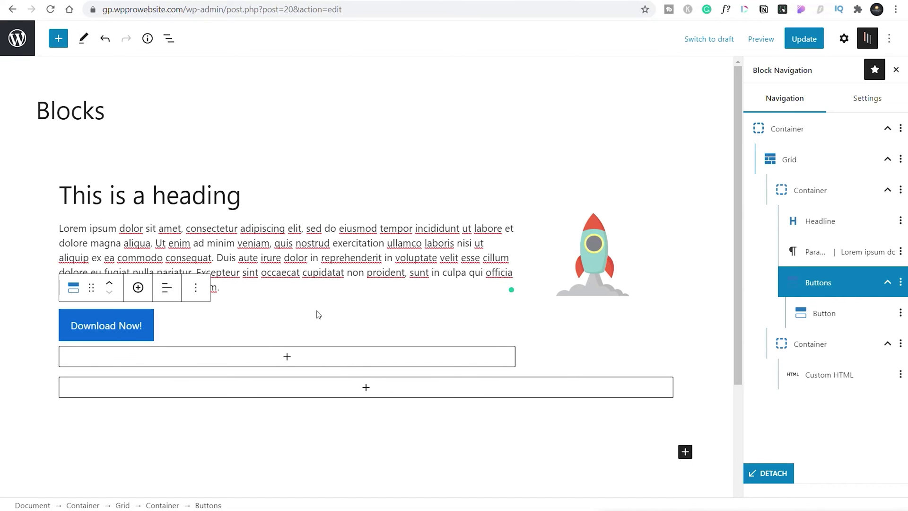
pyautogui.click(201, 198)
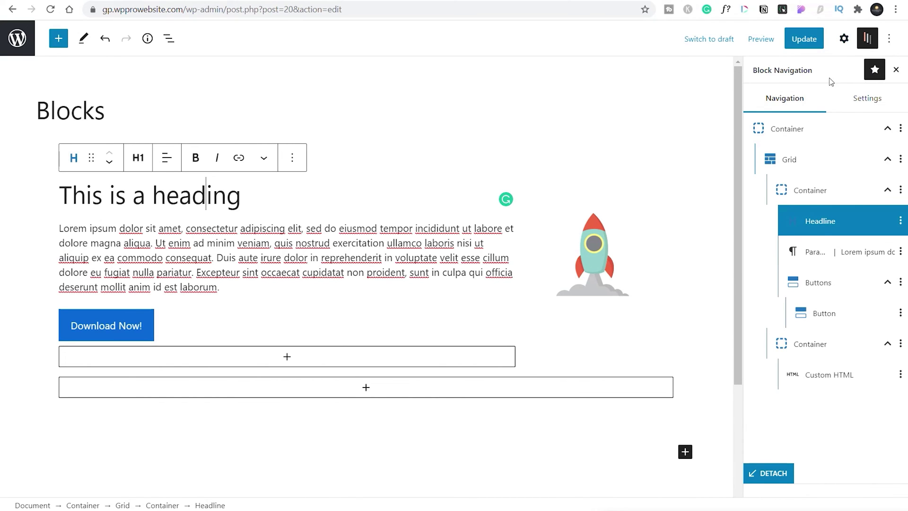
# - Keep the heading at H1 and set its advanced typography font to Montserrat
pyautogui.click(845, 39)
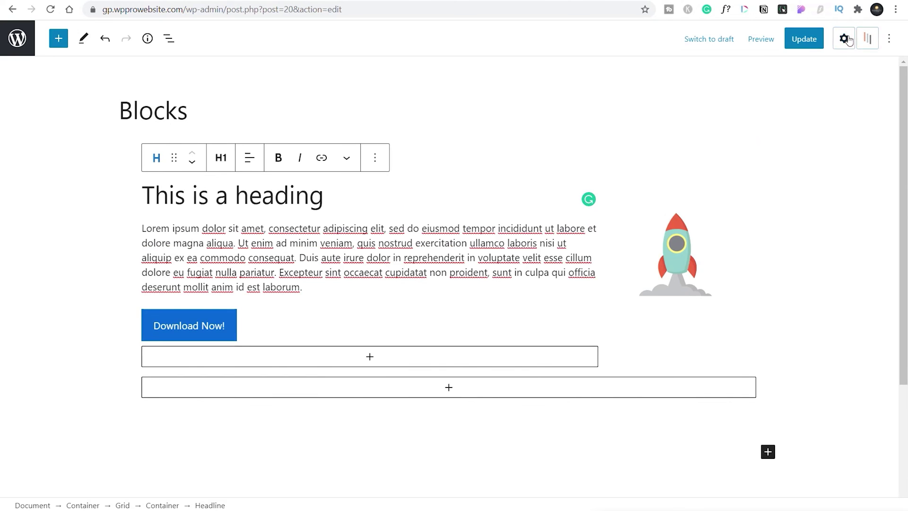
pyautogui.click(844, 40)
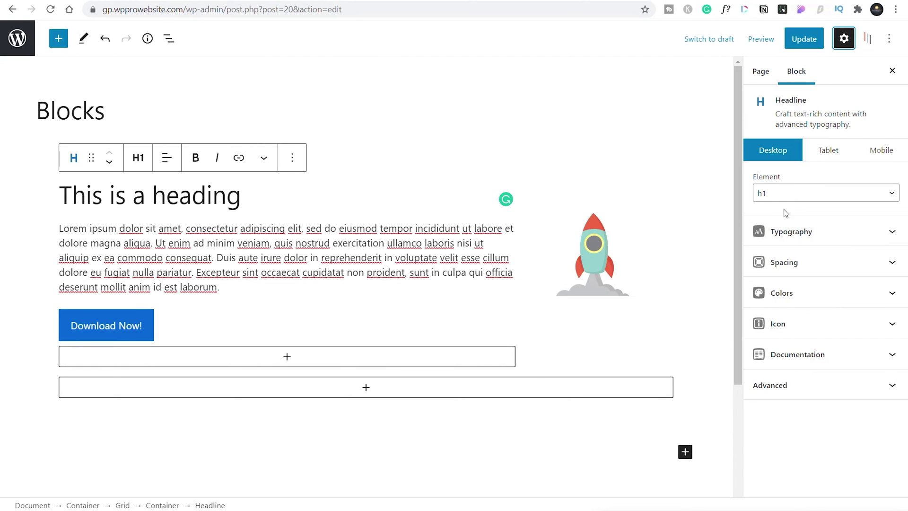
pyautogui.click(786, 195)
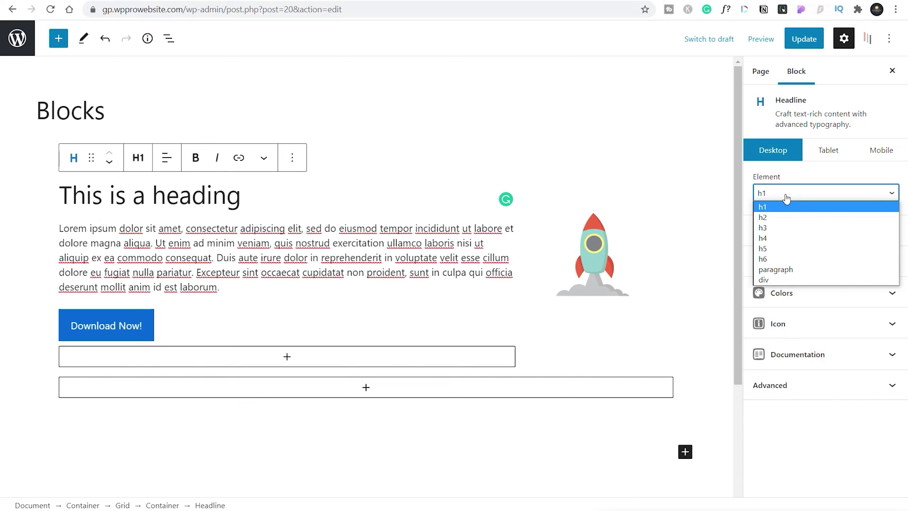
pyautogui.click(787, 198)
pyautogui.click(807, 233)
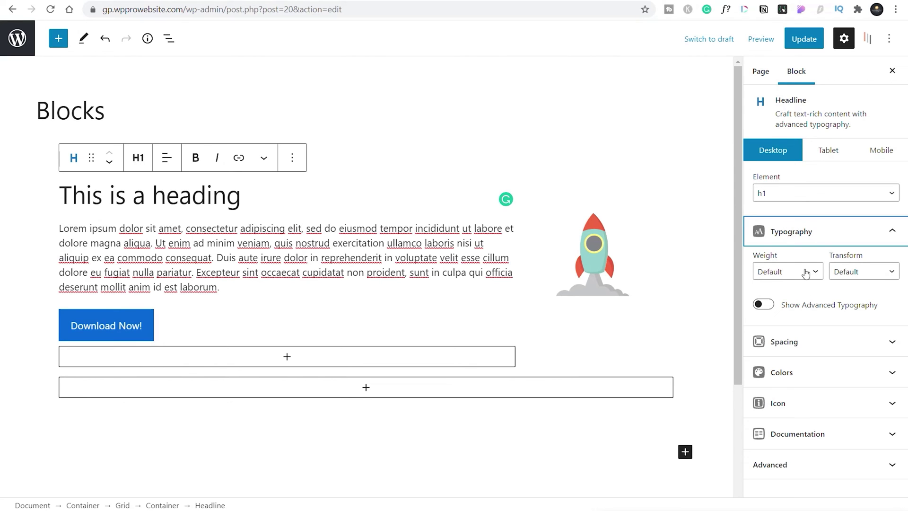
pyautogui.click(873, 278)
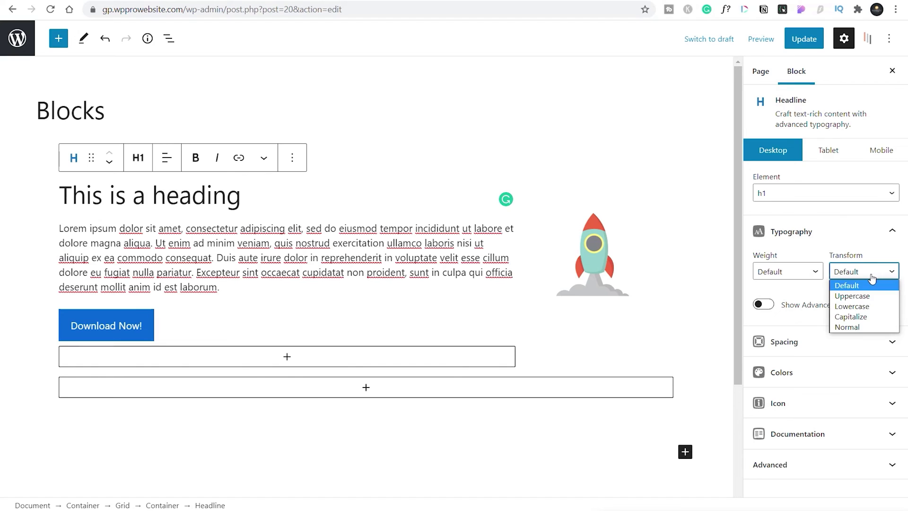
pyautogui.click(873, 279)
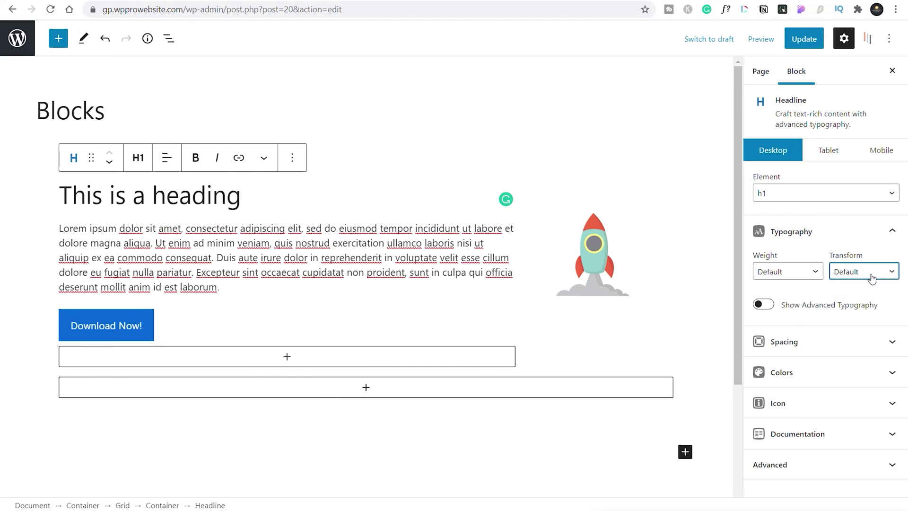
pyautogui.click(766, 306)
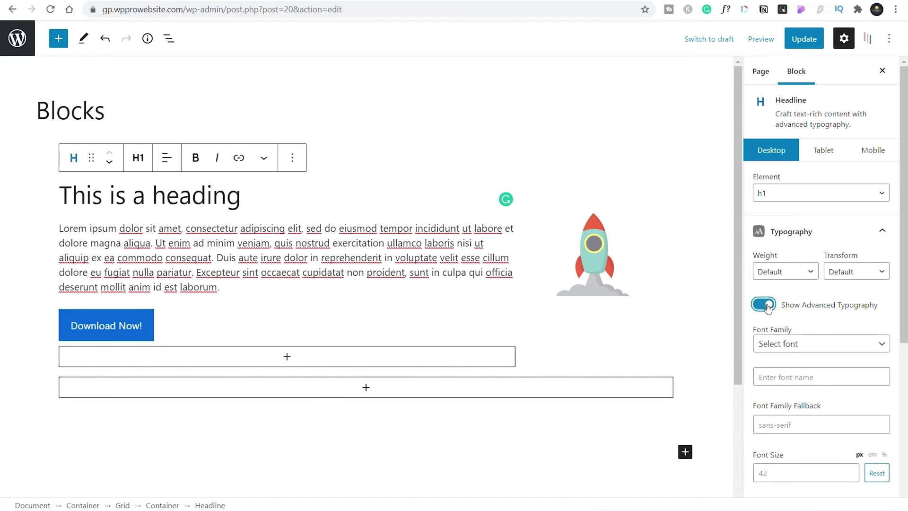
pyautogui.click(852, 351)
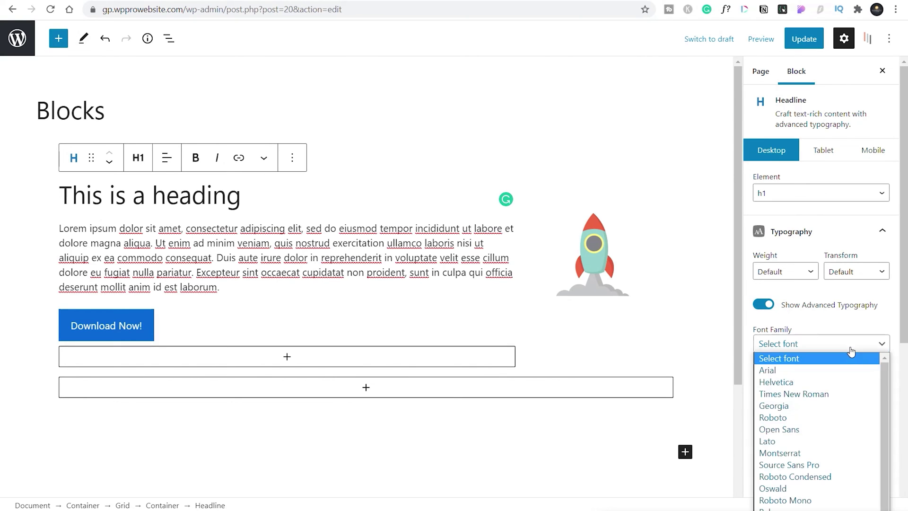
pyautogui.click(804, 453)
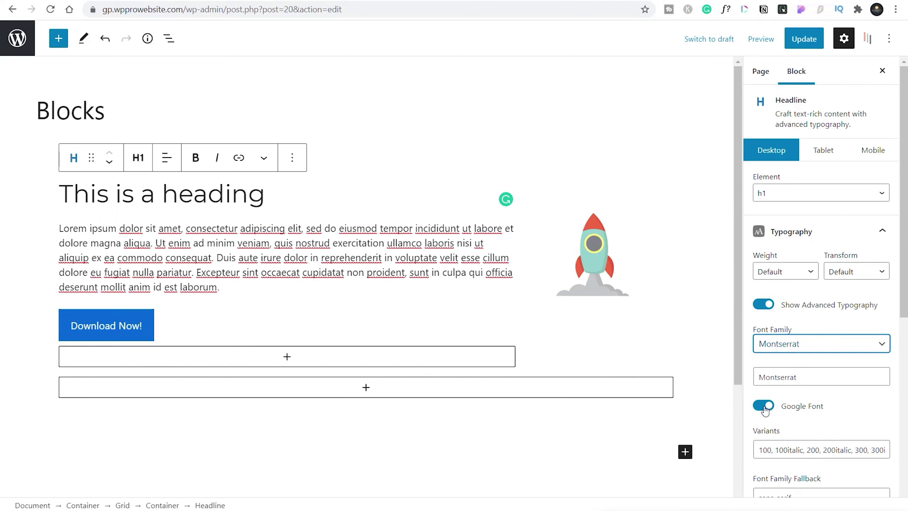
# - Set the heading font size to 48, transform to uppercase and weight to 300
pyautogui.scroll(-2, 849, 410)
pyautogui.scroll(-1, 848, 411)
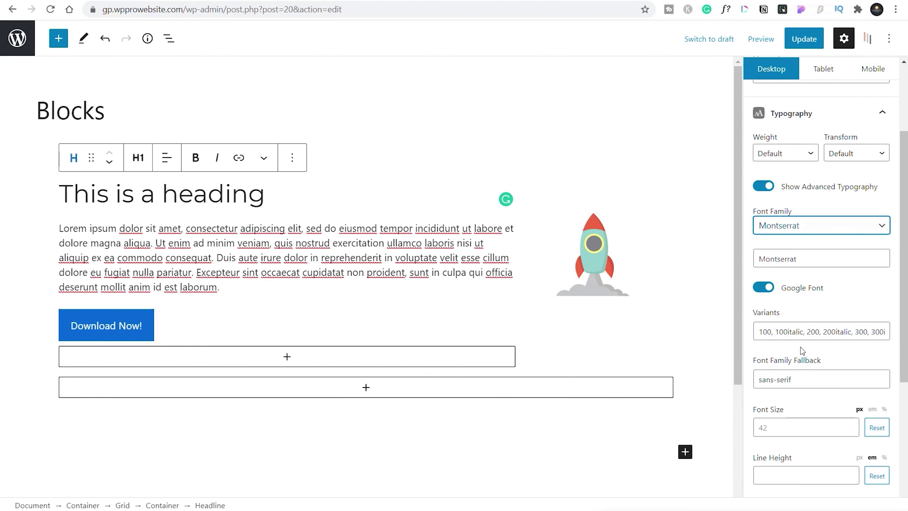
pyautogui.scroll(-2, 792, 426)
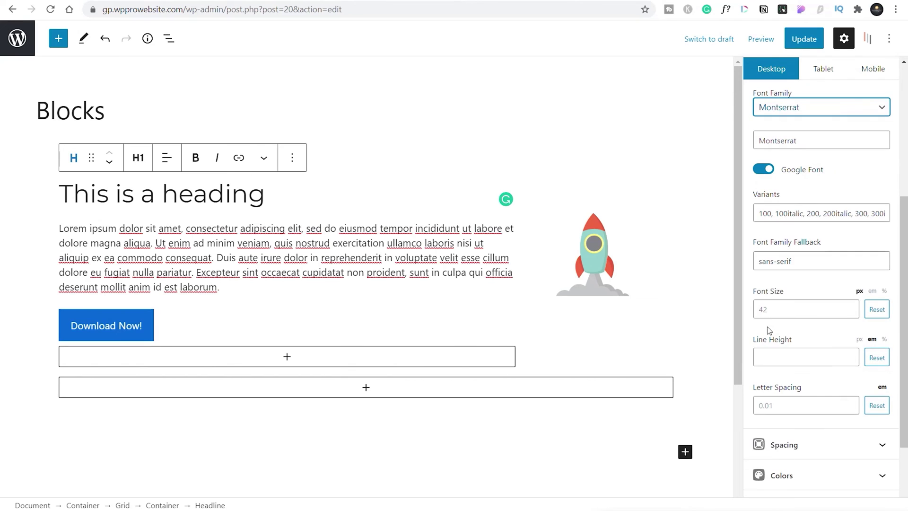
pyautogui.click(775, 313)
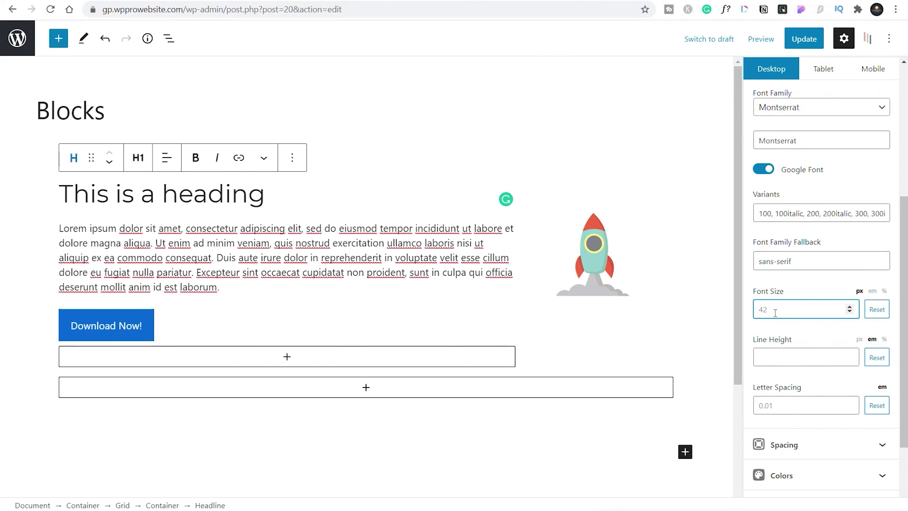
pyautogui.write('48')
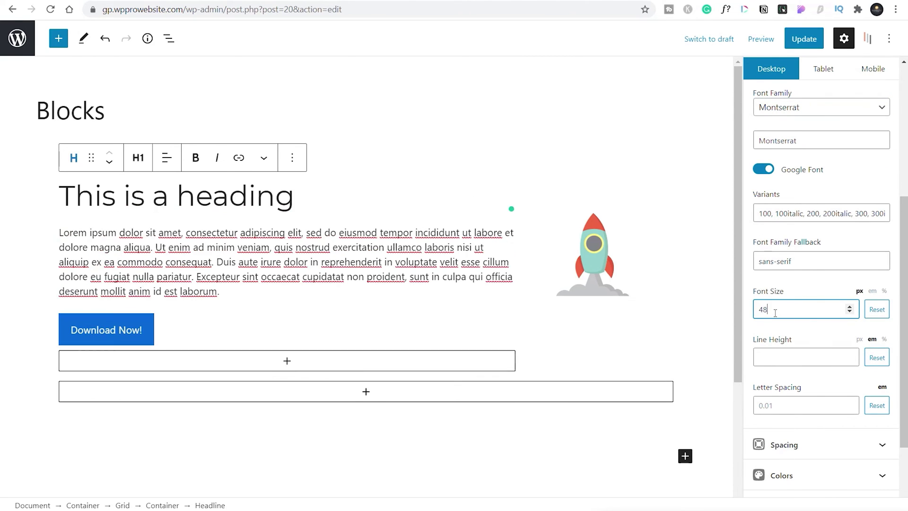
pyautogui.scroll(4, 835, 253)
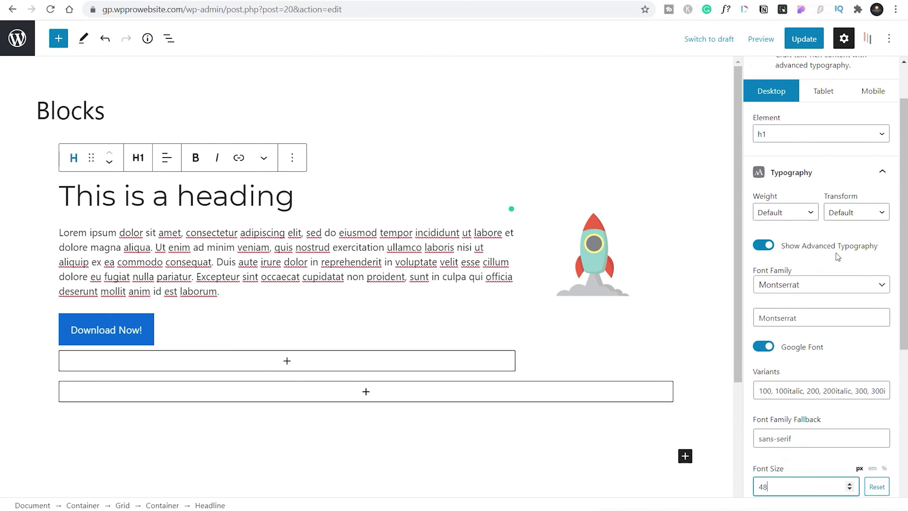
pyautogui.click(865, 216)
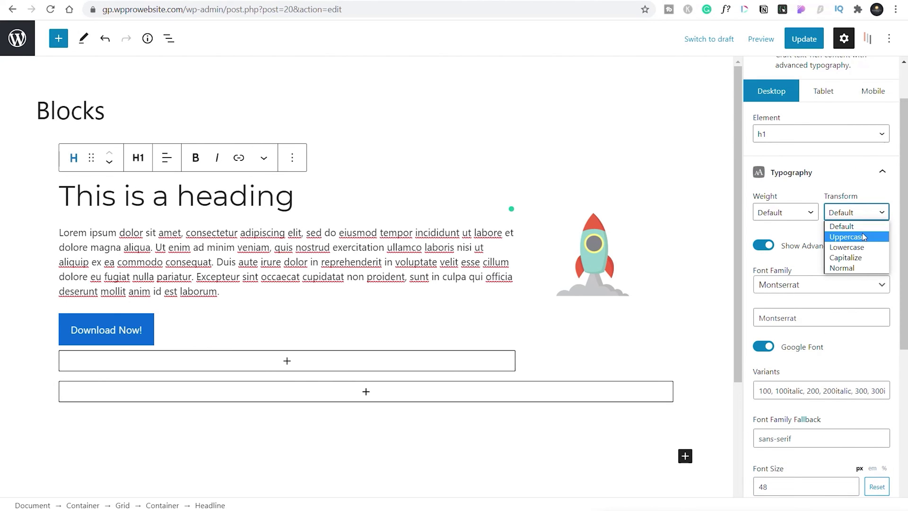
pyautogui.click(864, 235)
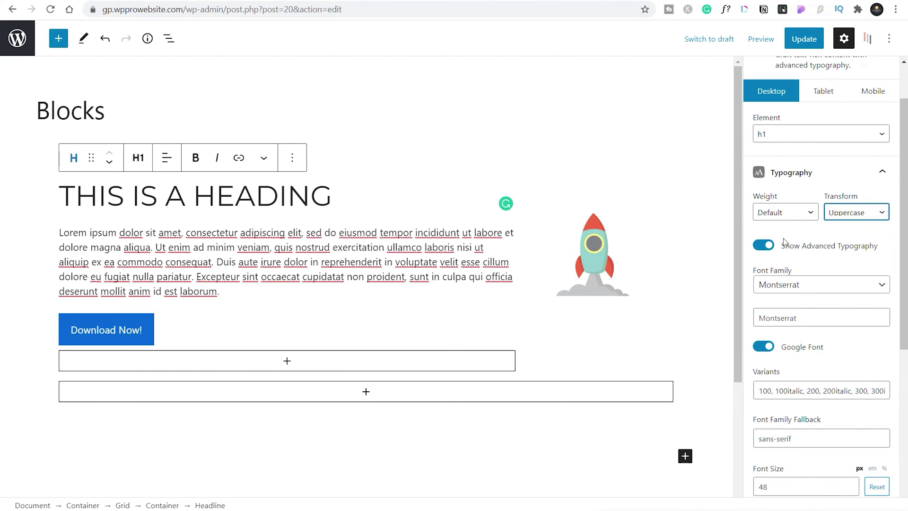
pyautogui.click(798, 215)
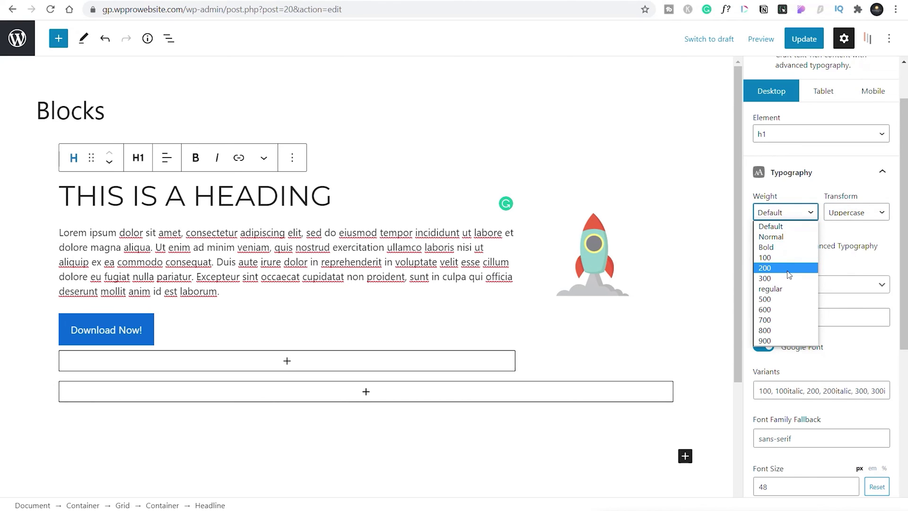
pyautogui.click(789, 279)
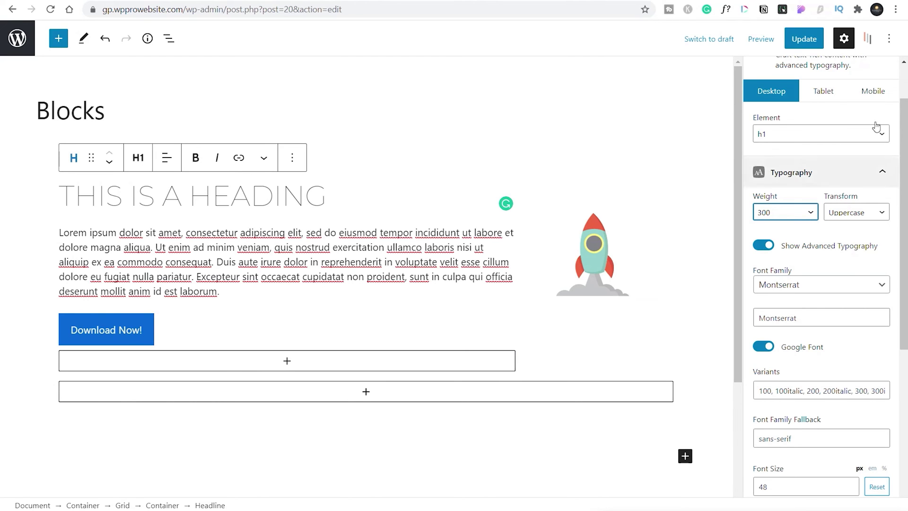
pyautogui.click(868, 38)
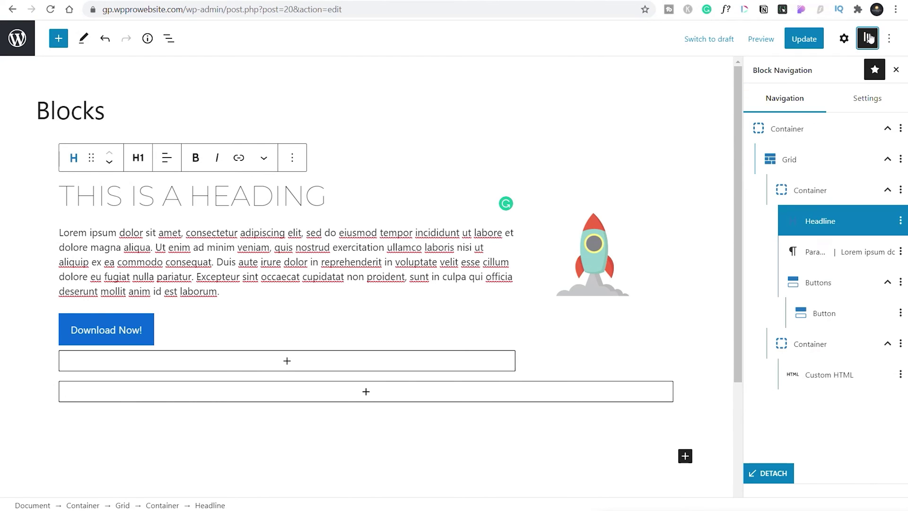
# - Select the outer Container and give it 40 px padding on top, right, bottom and left
pyautogui.click(795, 128)
pyautogui.click(844, 40)
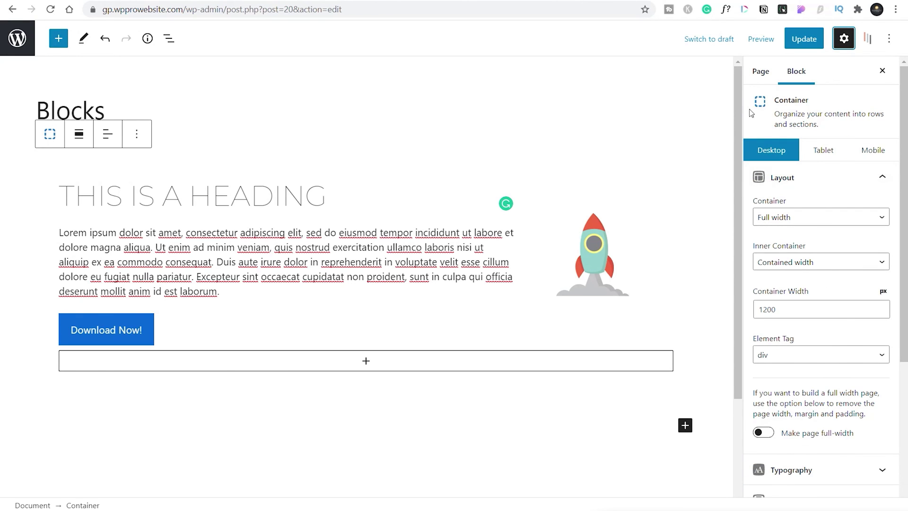
pyautogui.moveTo(775, 100); pyautogui.dragTo(827, 129)
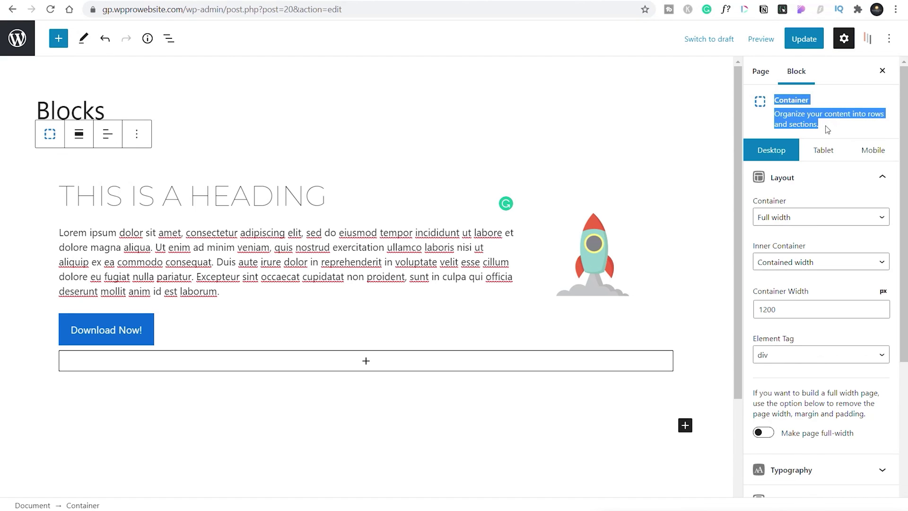
pyautogui.click(829, 130)
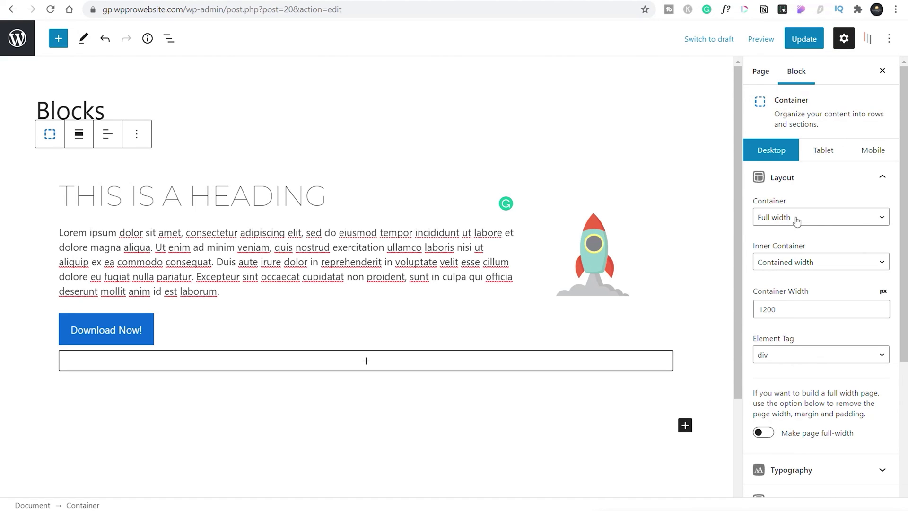
pyautogui.scroll(-4, 813, 361)
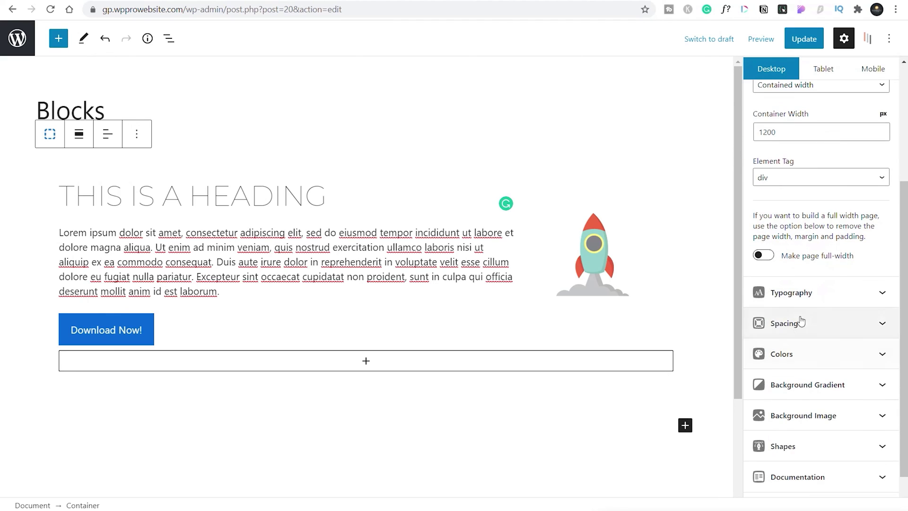
pyautogui.scroll(-1, 823, 310)
pyautogui.click(818, 295)
pyautogui.scroll(-3, 817, 296)
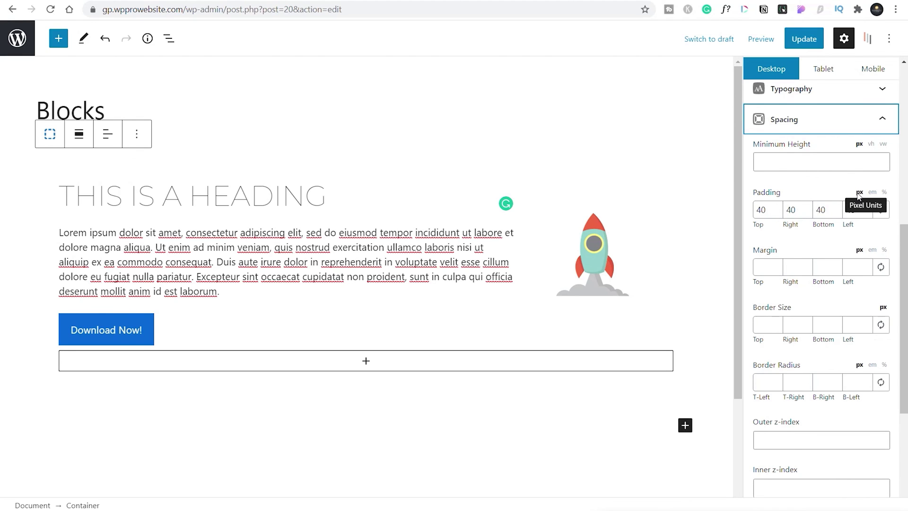
pyautogui.click(776, 424)
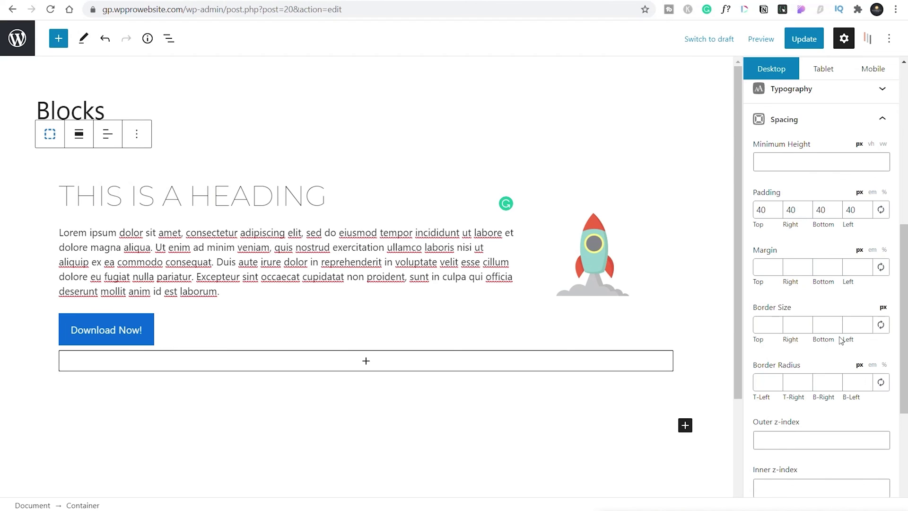
pyautogui.scroll(4, 841, 339)
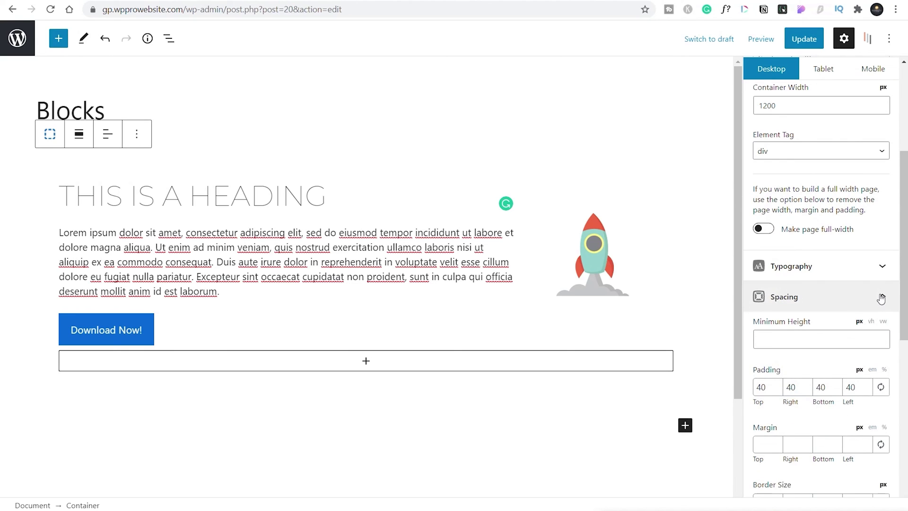
pyautogui.click(879, 297)
# - Set the Container background to blue #0693e3 and its text colour to white
pyautogui.click(856, 333)
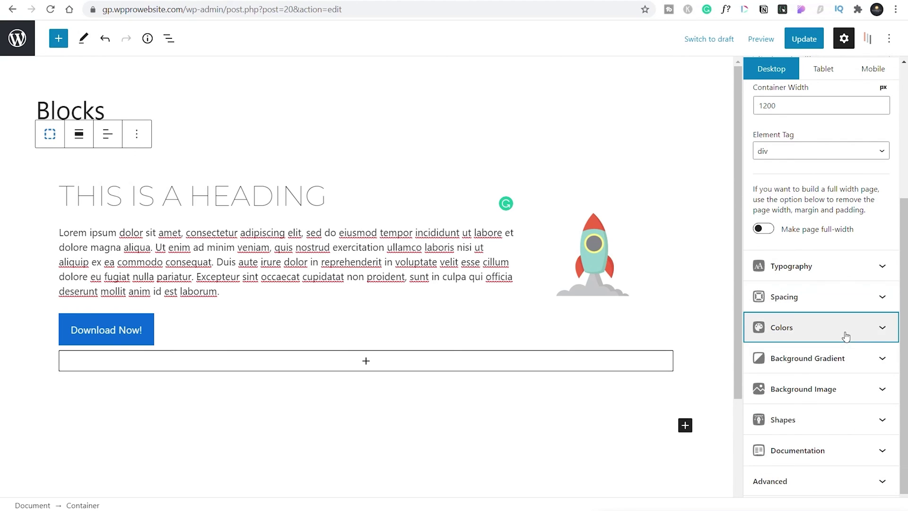
pyautogui.scroll(-3, 849, 356)
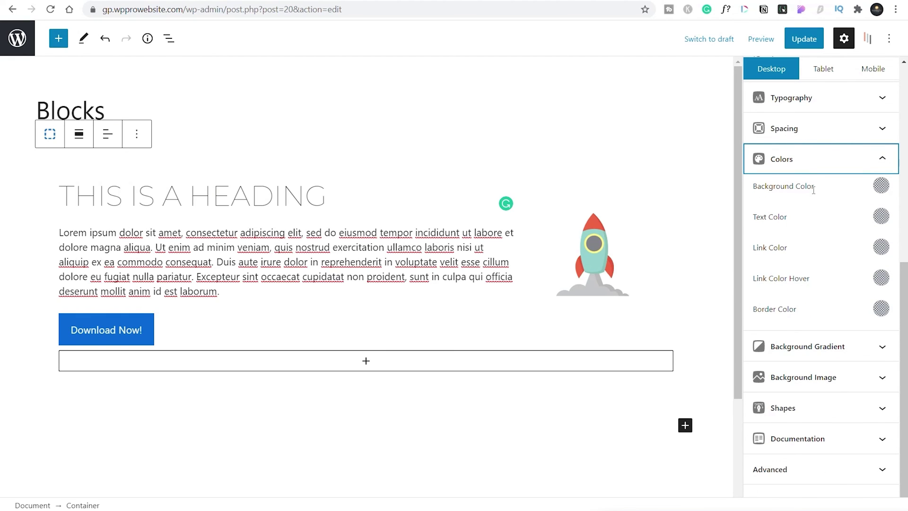
pyautogui.click(881, 185)
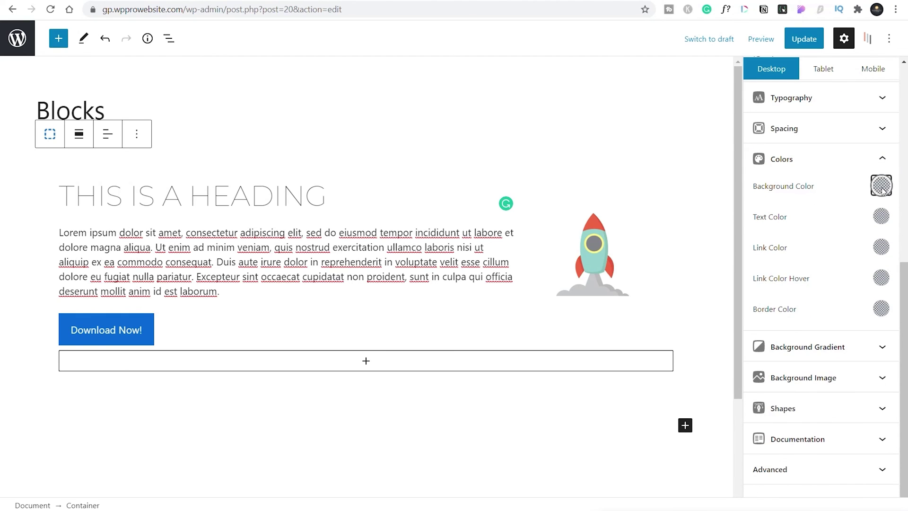
pyautogui.click(810, 452)
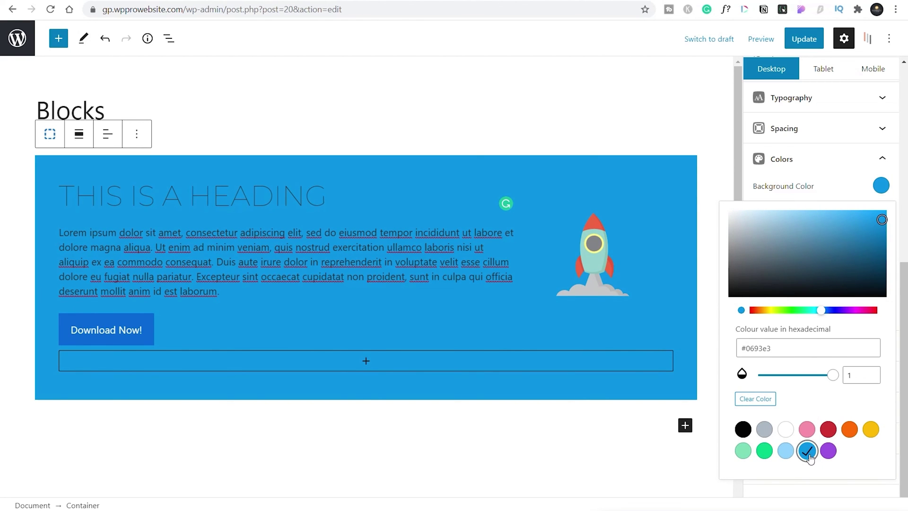
pyautogui.click(883, 188)
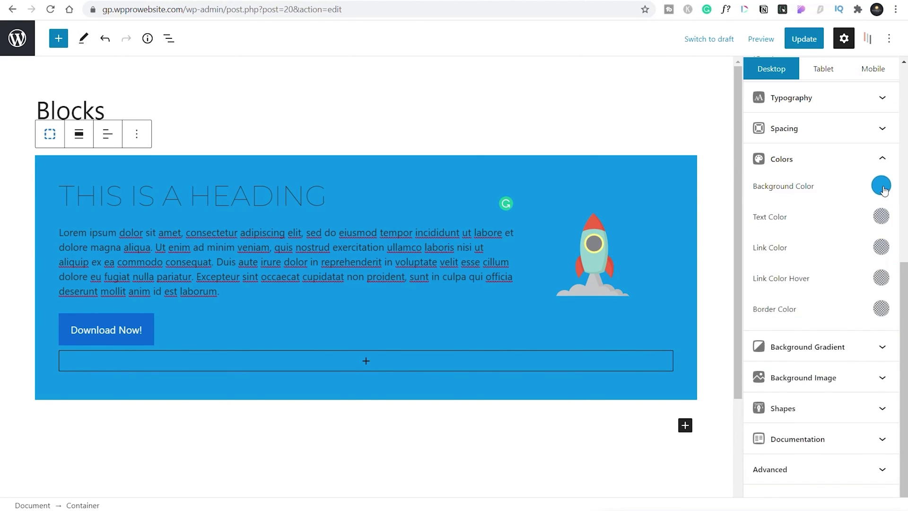
pyautogui.click(881, 216)
pyautogui.click(786, 430)
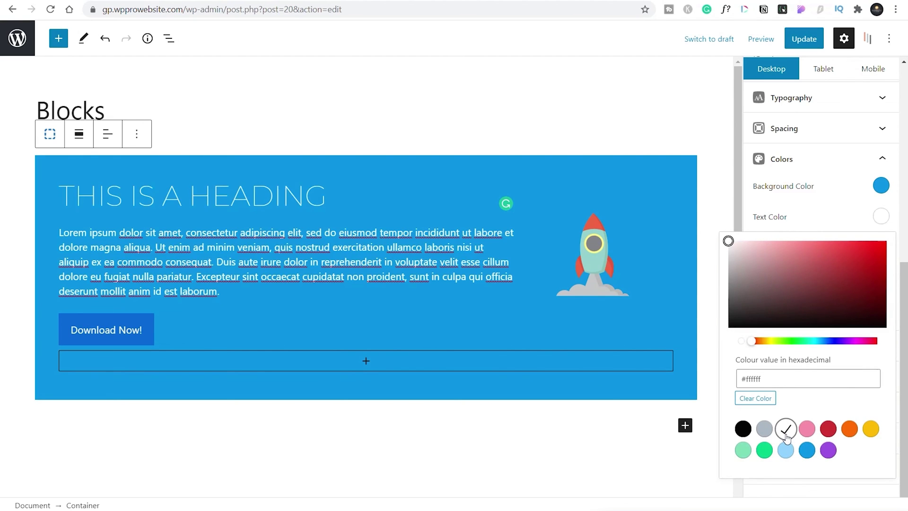
pyautogui.click(830, 223)
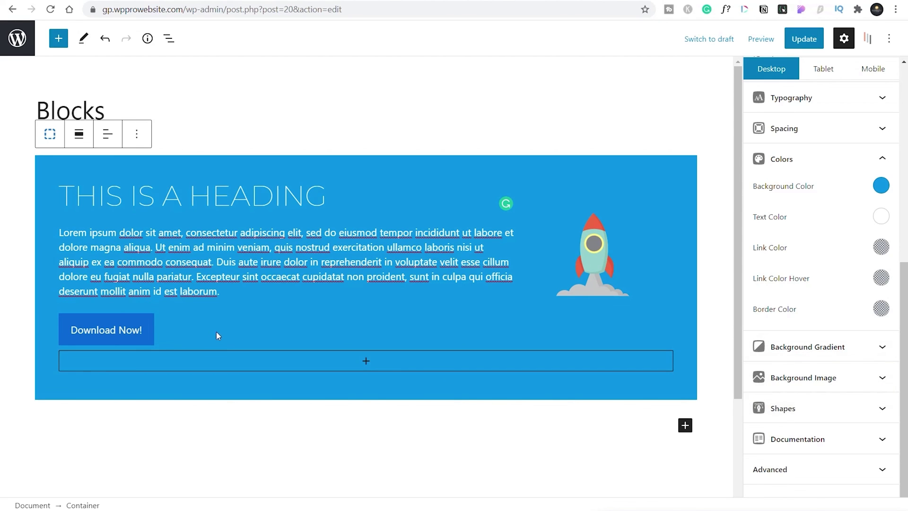
pyautogui.click(142, 331)
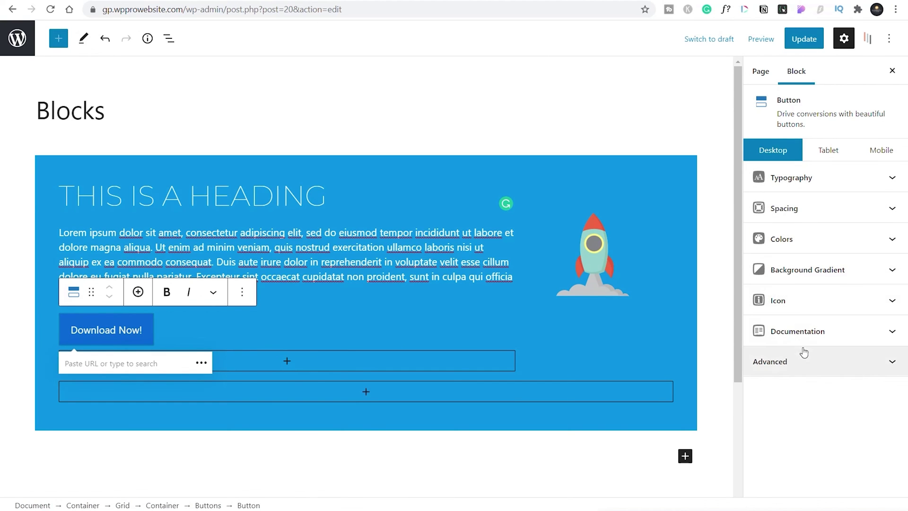
# - Give the Download Now! button an orange #ff6900 background and confirm its text stays white
pyautogui.click(840, 239)
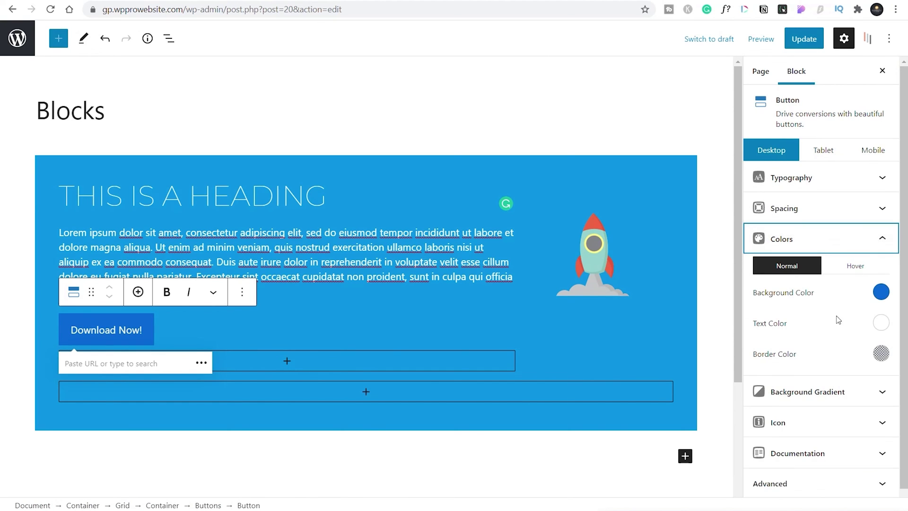
pyautogui.click(880, 298)
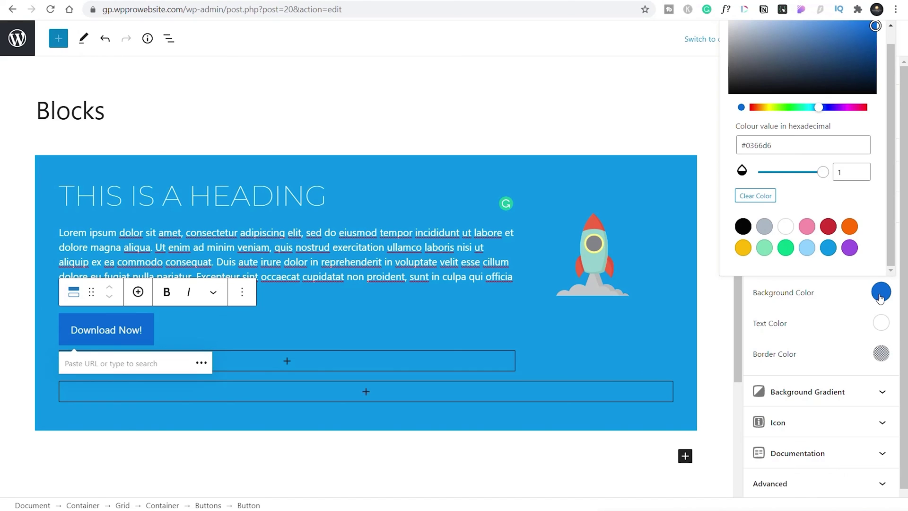
pyautogui.click(850, 227)
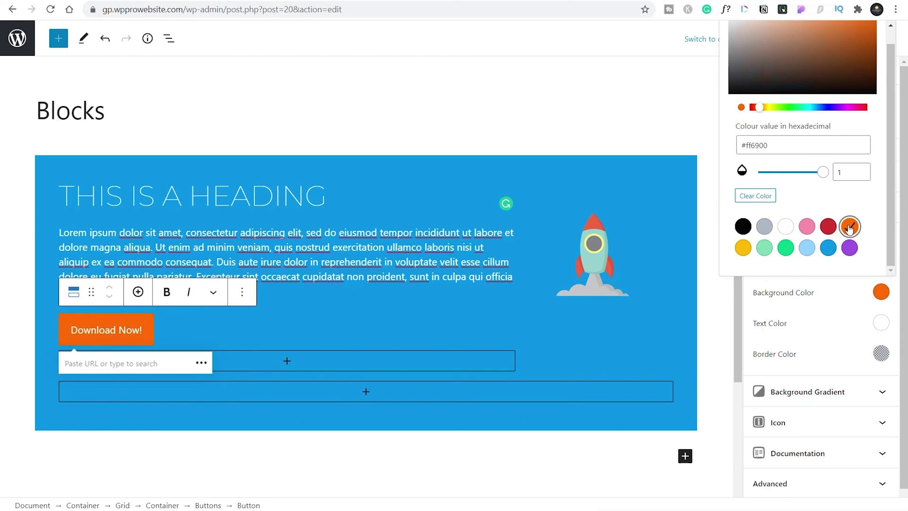
pyautogui.click(856, 292)
pyautogui.click(882, 324)
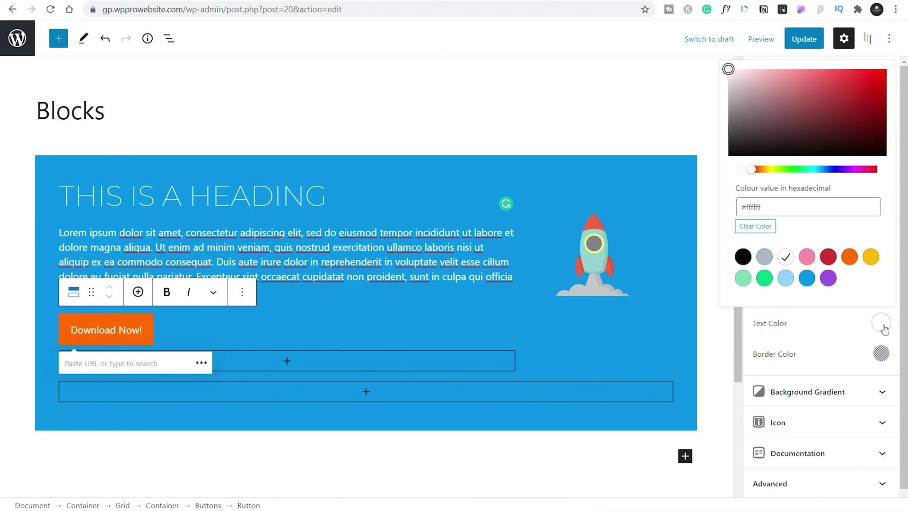
pyautogui.click(884, 329)
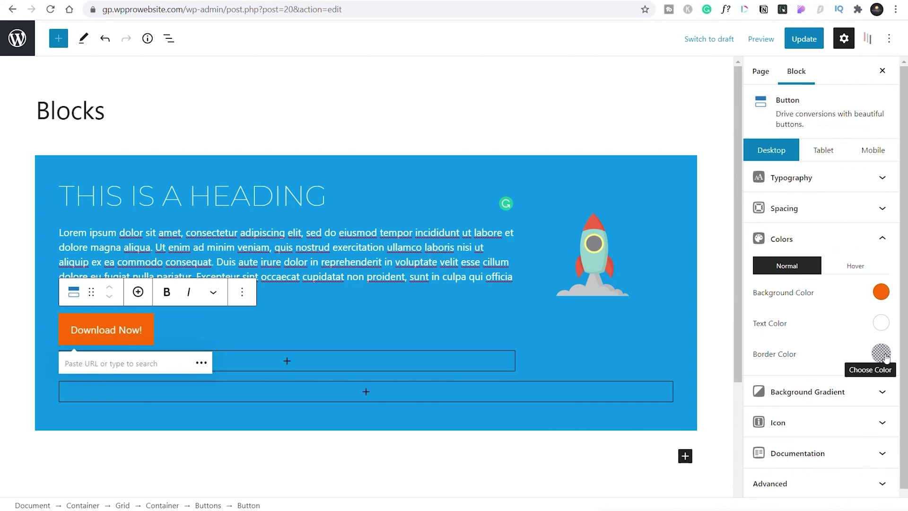
pyautogui.click(824, 423)
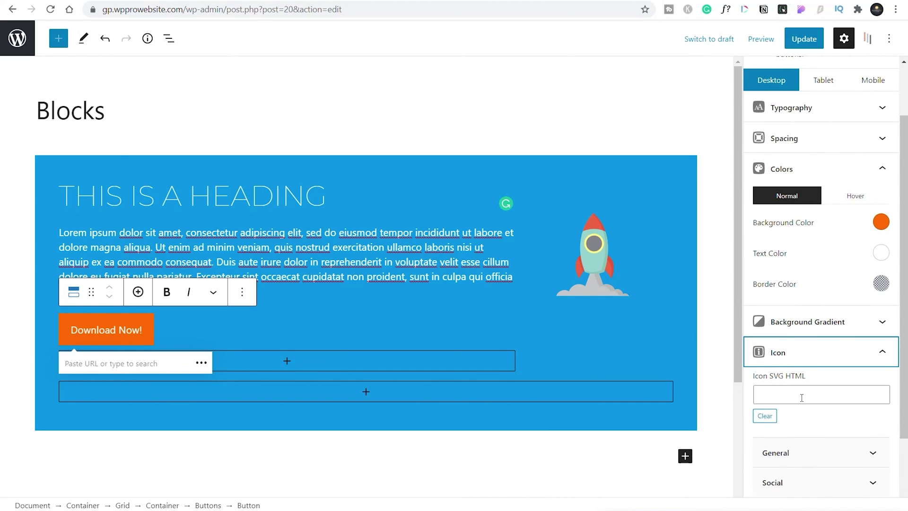
# - Add the Chevron - Down icon from the General icon set to the button
pyautogui.scroll(-2, 802, 397)
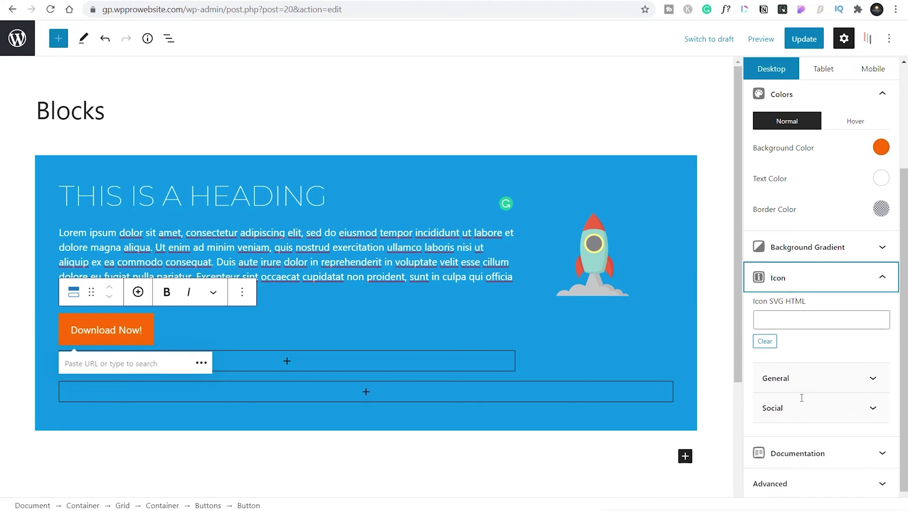
pyautogui.click(841, 363)
pyautogui.scroll(-3, 841, 363)
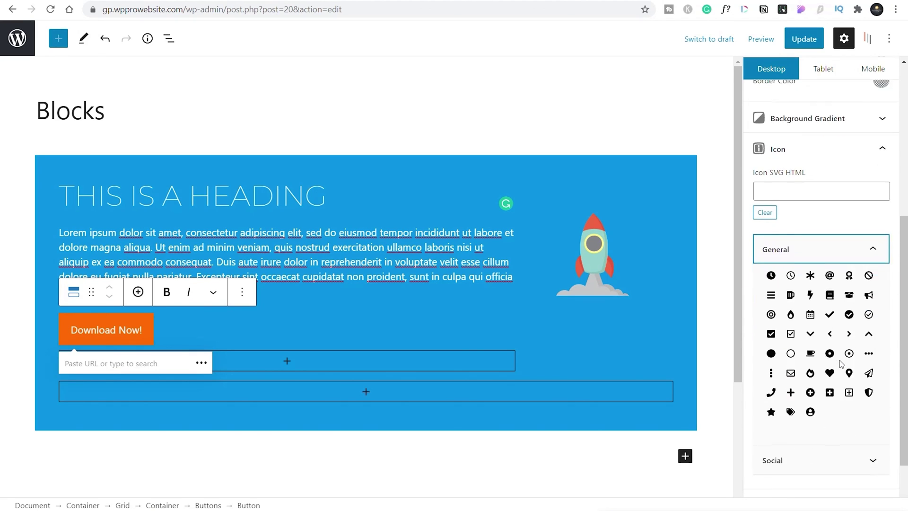
pyautogui.click(812, 284)
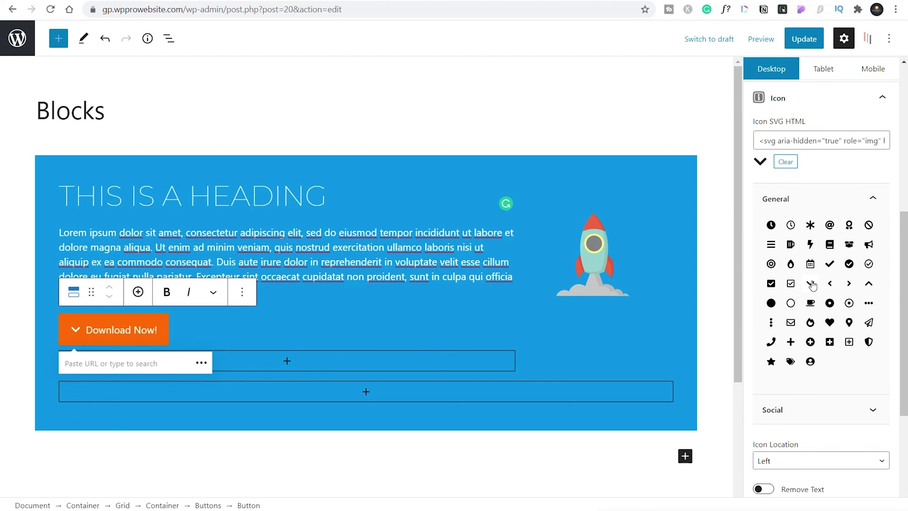
# - Place the chevron to the left of the label, keeping the label text shown
pyautogui.click(826, 410)
pyautogui.scroll(-3, 827, 414)
pyautogui.scroll(-2, 826, 416)
pyautogui.click(797, 312)
pyautogui.click(793, 337)
pyautogui.click(794, 312)
pyautogui.click(796, 335)
pyautogui.click(796, 334)
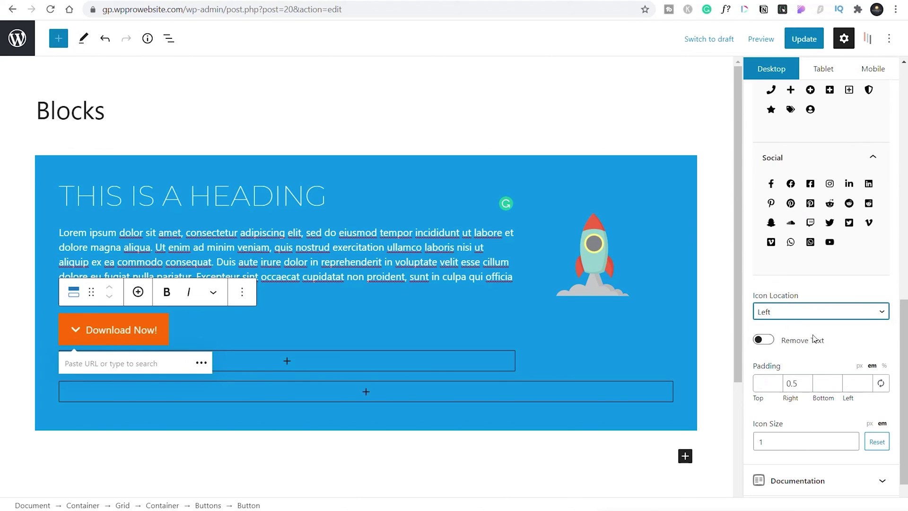
pyautogui.click(764, 355)
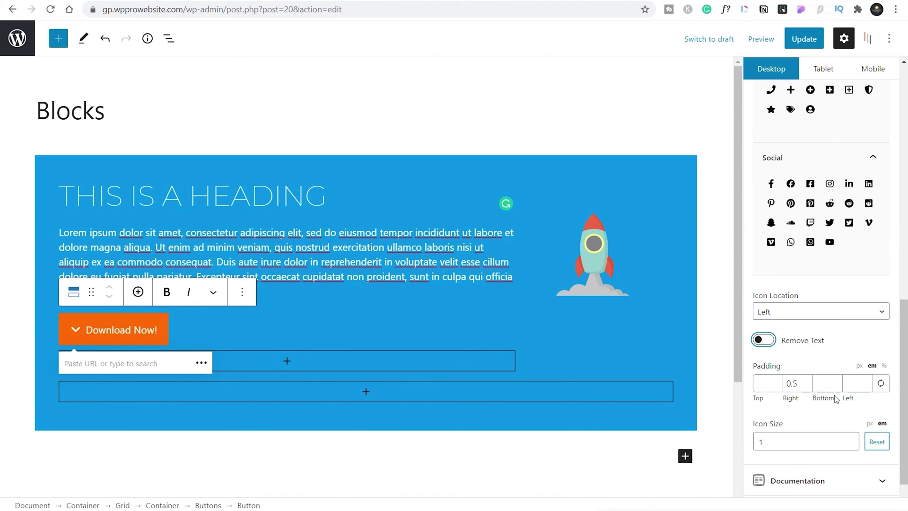
pyautogui.scroll(10, 840, 381)
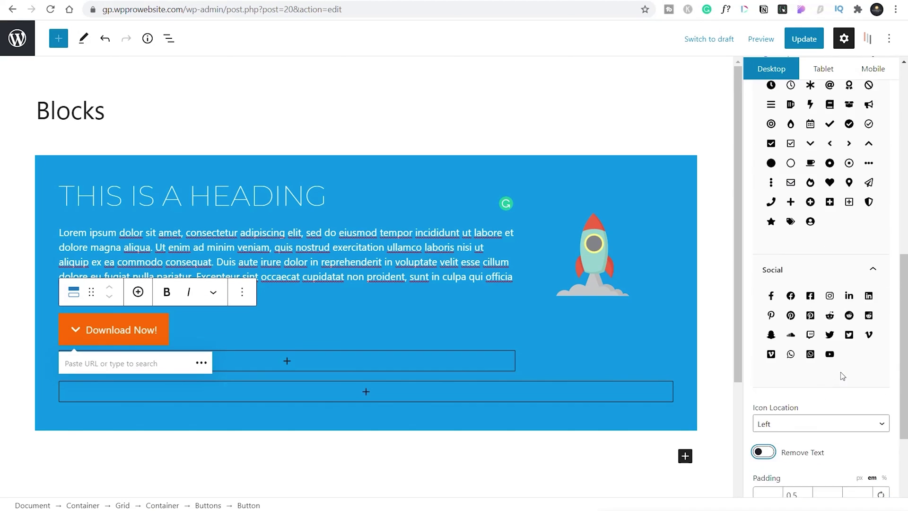
pyautogui.scroll(2, 841, 376)
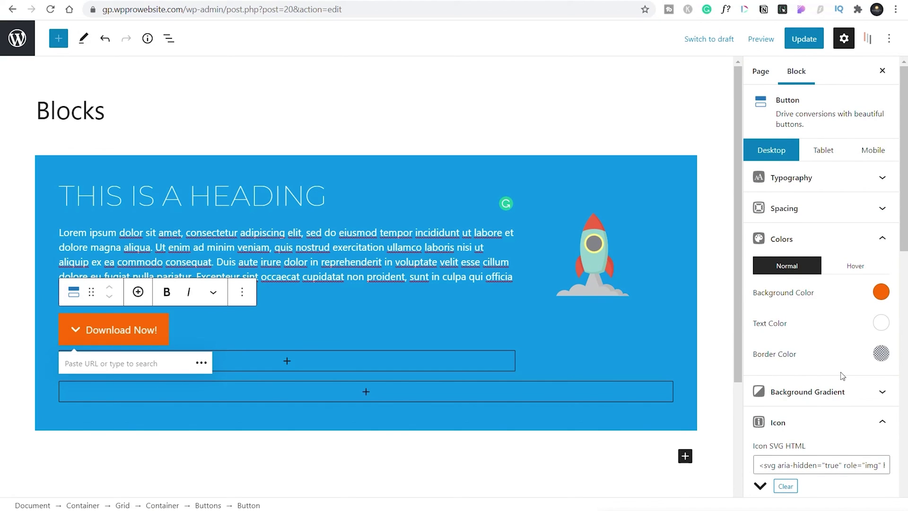
# - Enable a 90° gradient on the Download Now! button, orange fading to darker brown-orange
pyautogui.click(857, 394)
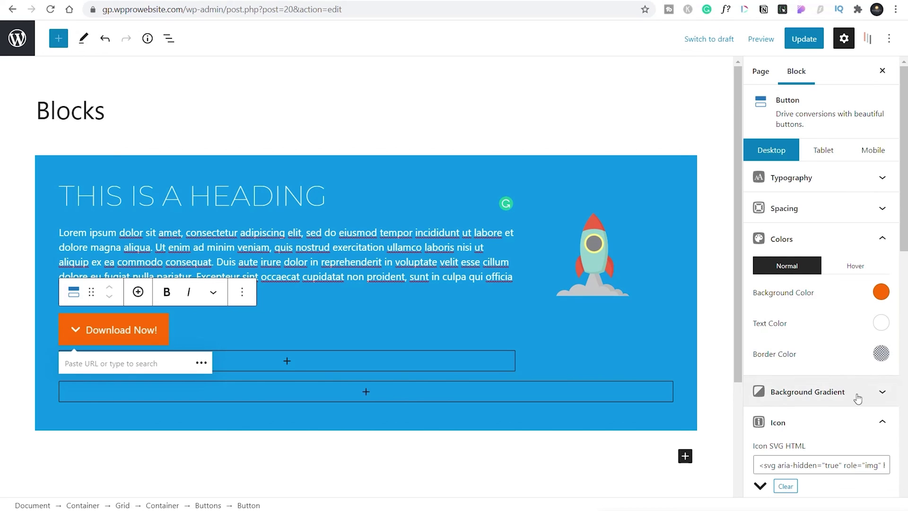
pyautogui.scroll(-3, 862, 416)
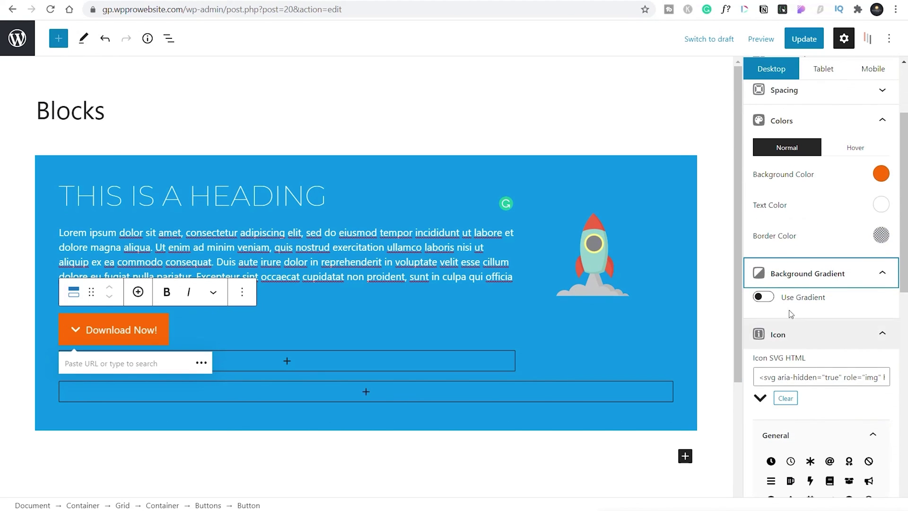
pyautogui.click(771, 298)
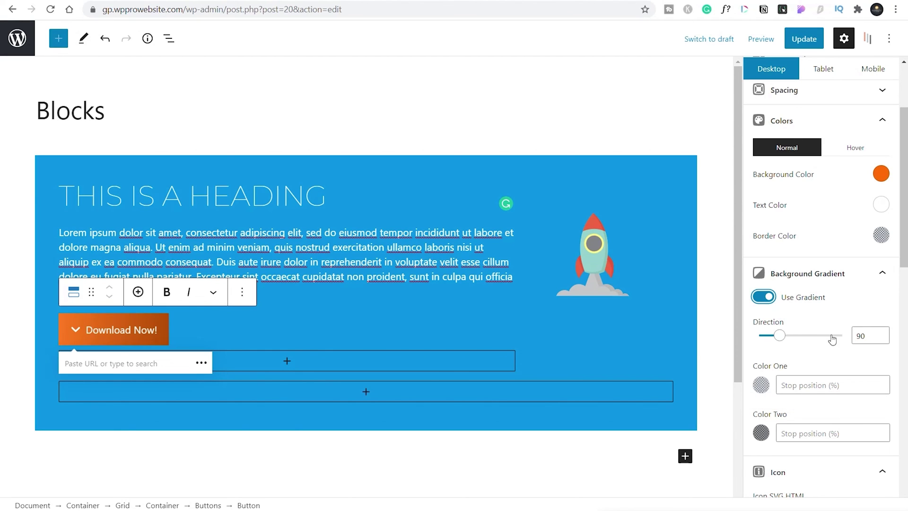
pyautogui.scroll(3, 835, 361)
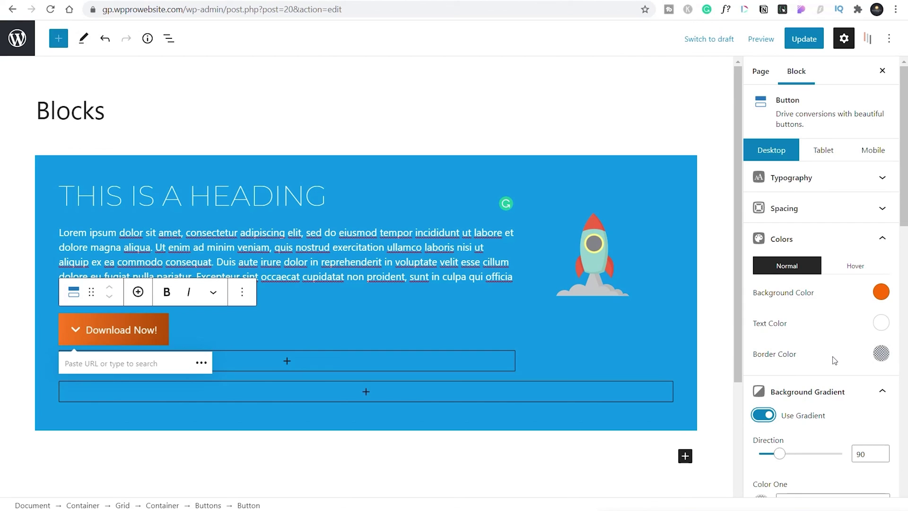
pyautogui.click(881, 238)
pyautogui.click(878, 282)
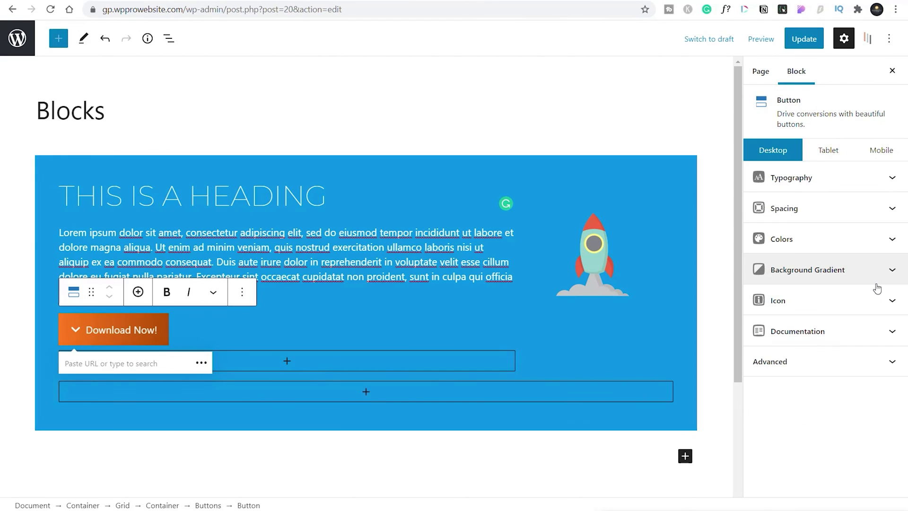